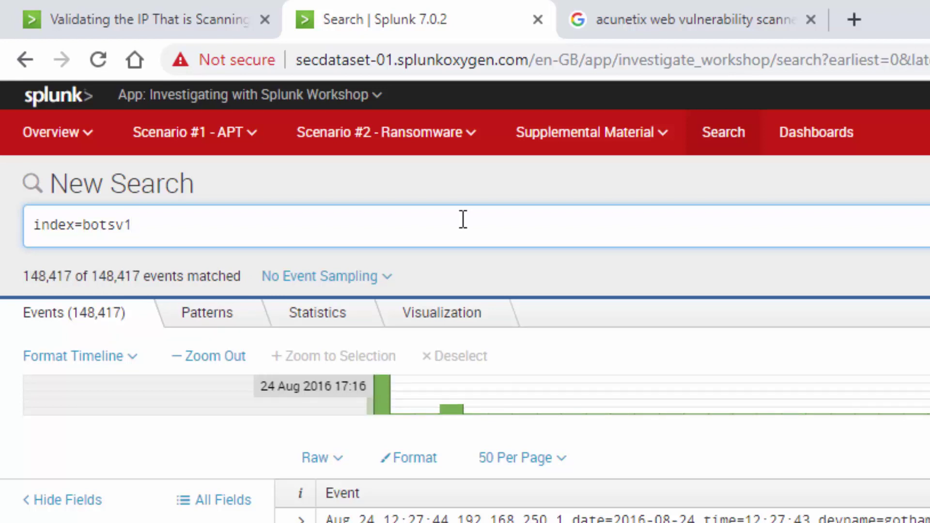
- Extend the botsv1 query with sourcetype="stream:http" dest=192.168.250.70 | stats count by src
type("s")
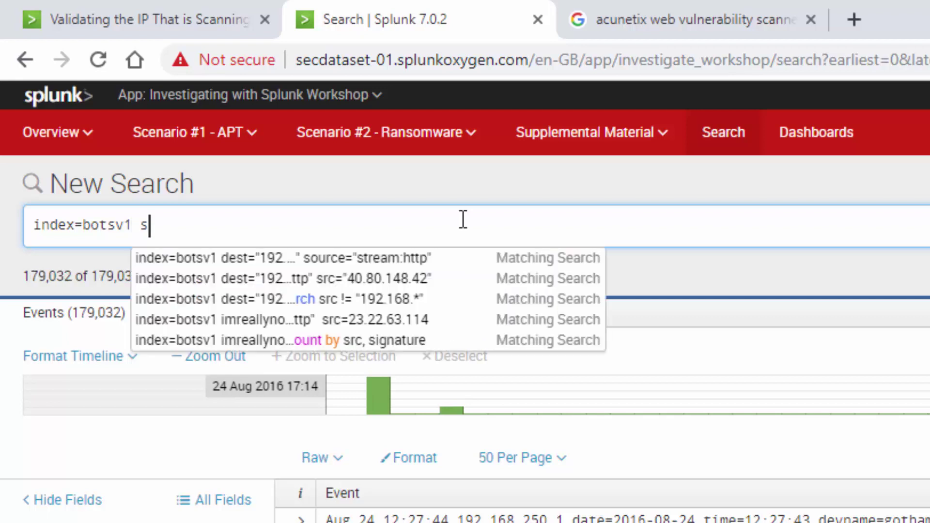
type("ource")
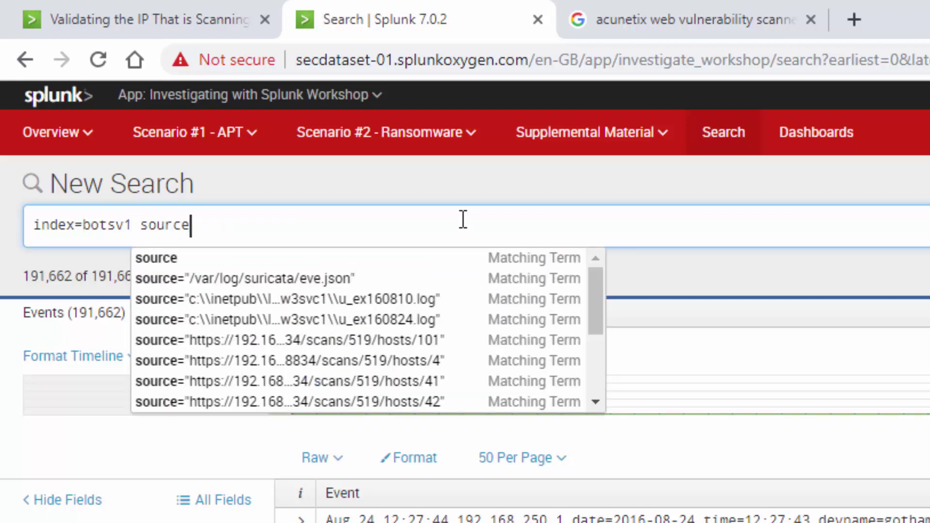
type("type")
key("Down")
key("Down")
key("Down")
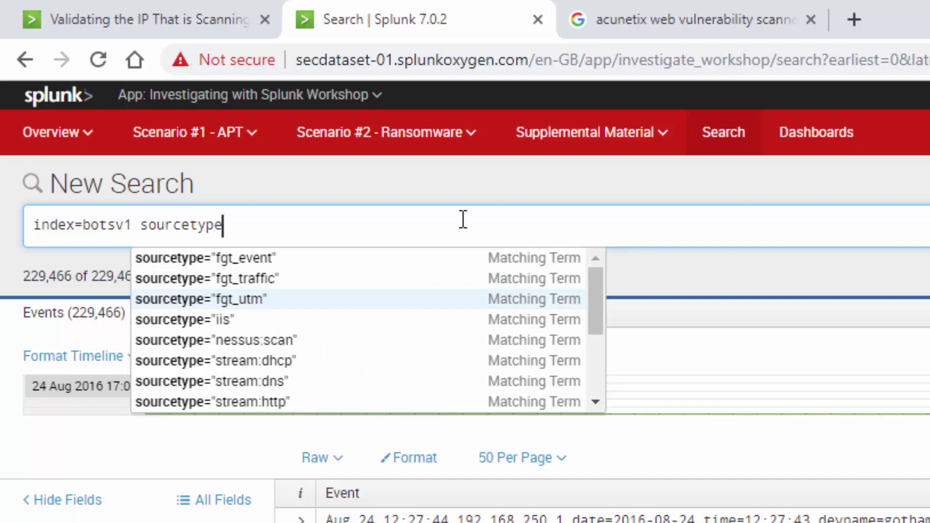
key("Down")
key("Down")
key("Down")
key("Down")
key("Down")
key("Return")
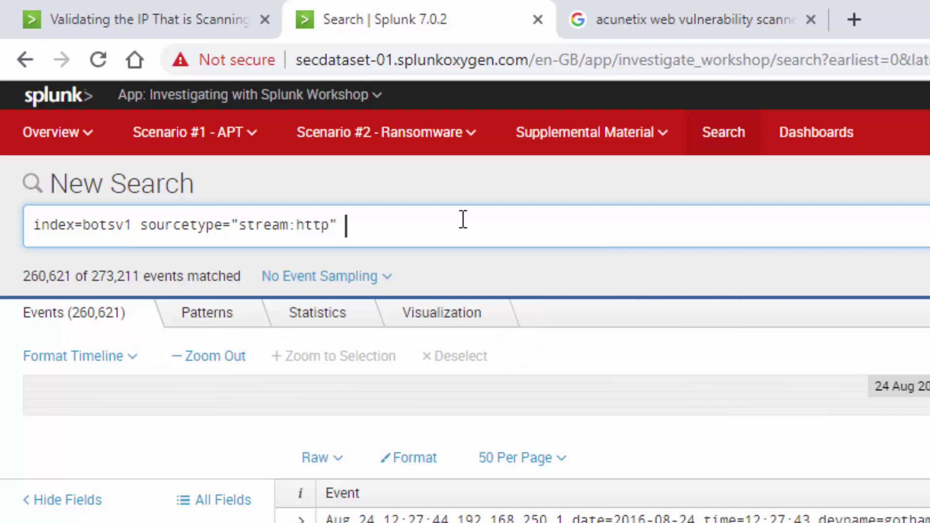
type("dest=")
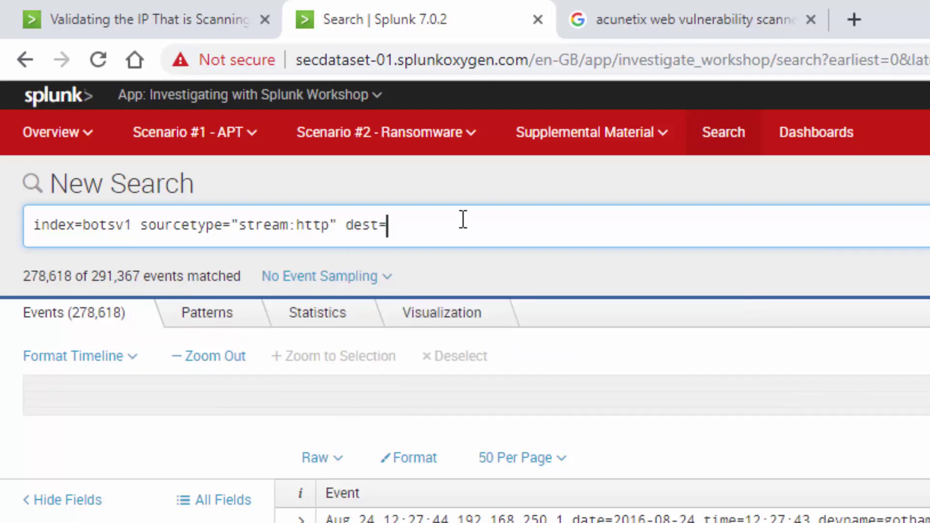
type("192.")
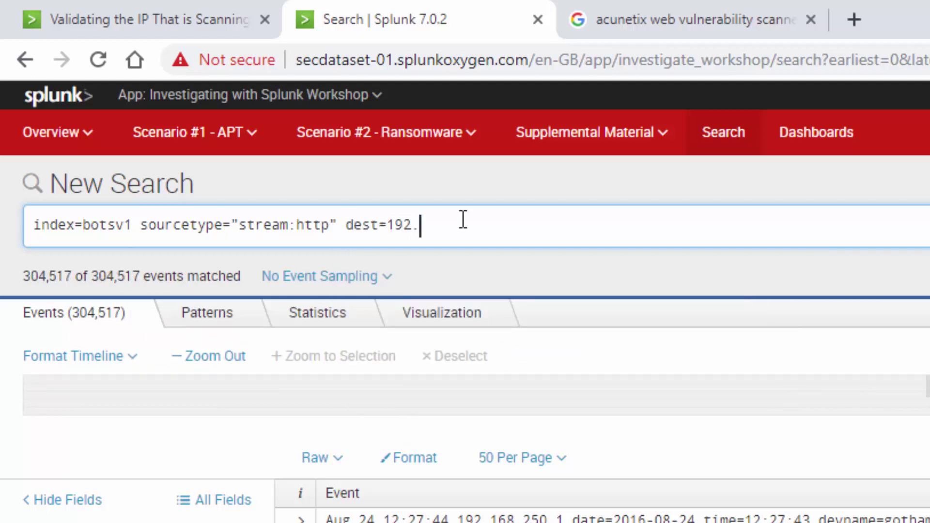
type("168.")
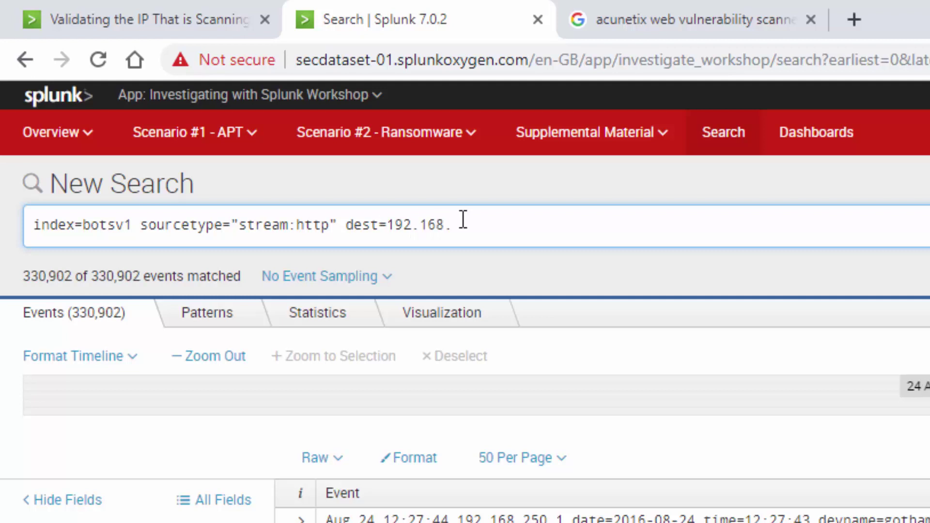
type("250")
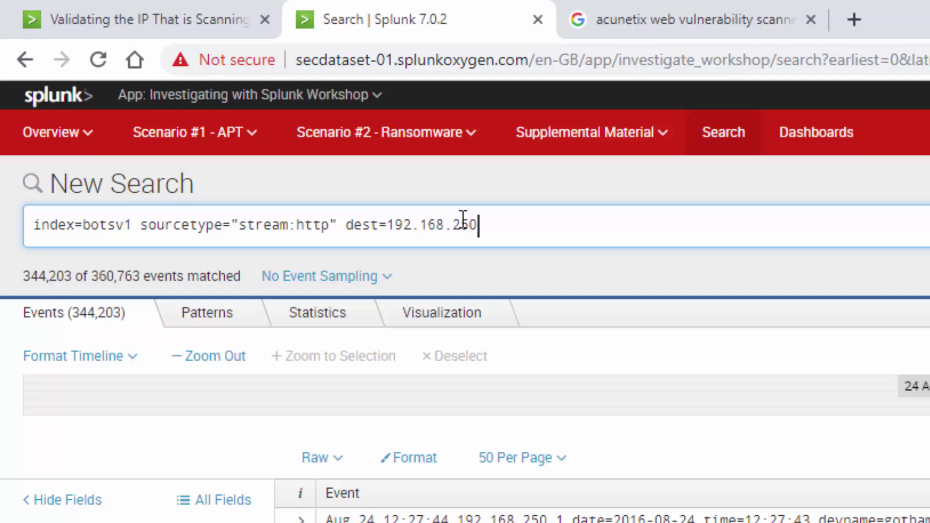
type(".70 ")
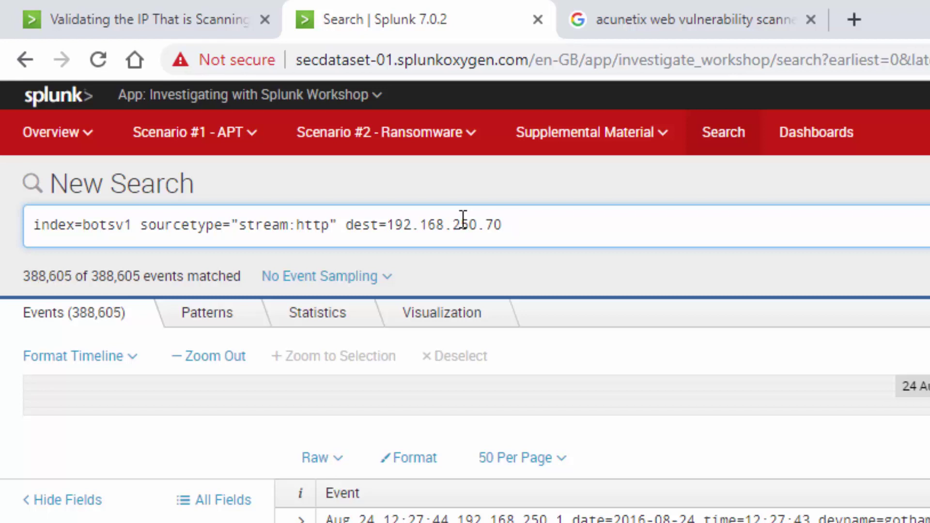
type("| stat")
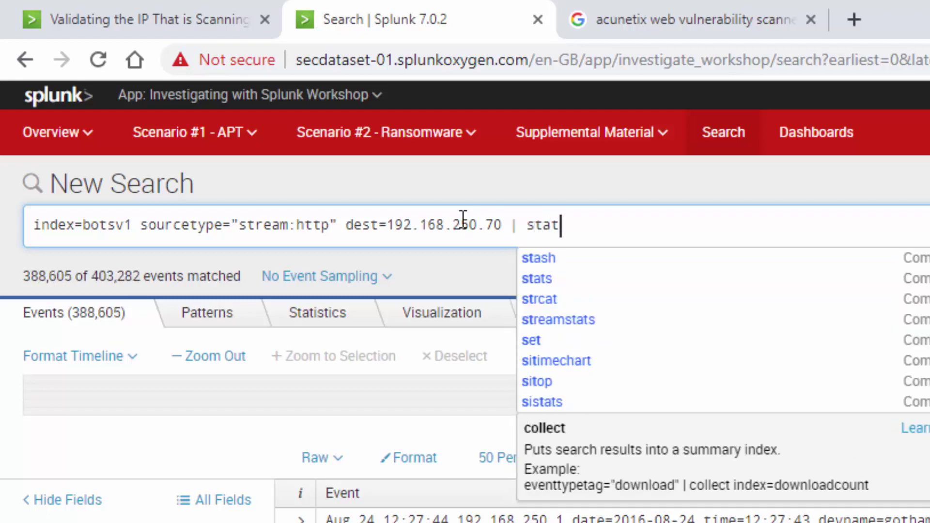
type("s count")
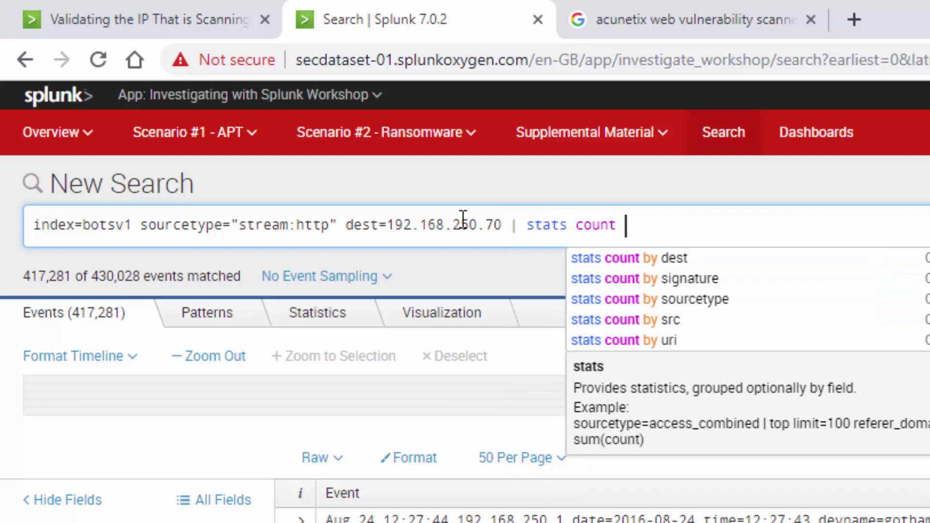
key("Down")
key("Down")
key("Down")
key("Down")
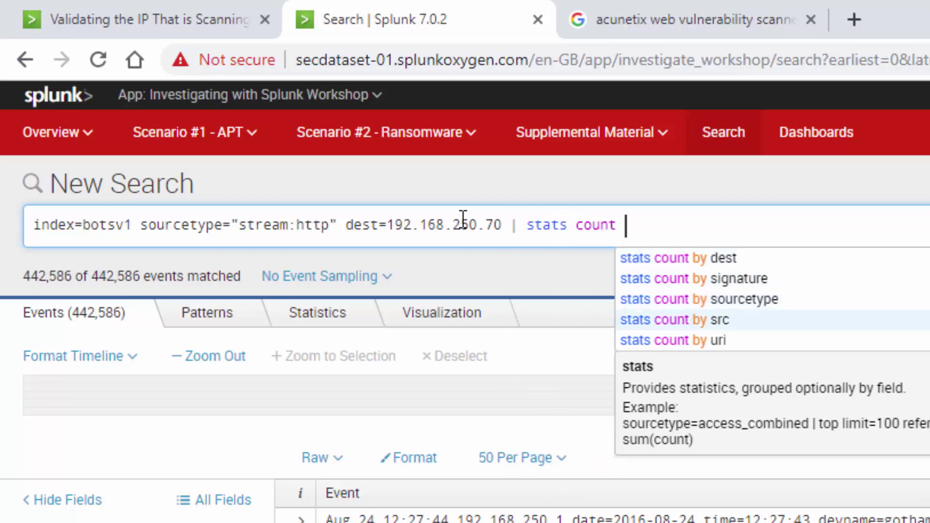
key("Return")
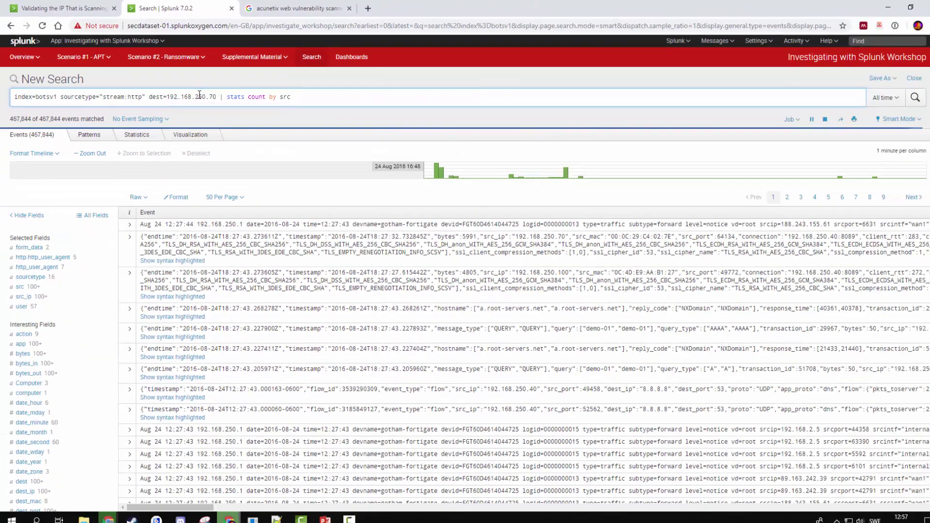
- Run the per-source count, then insert | search src != "192.168.*" | before the stats command
left_click(915, 98)
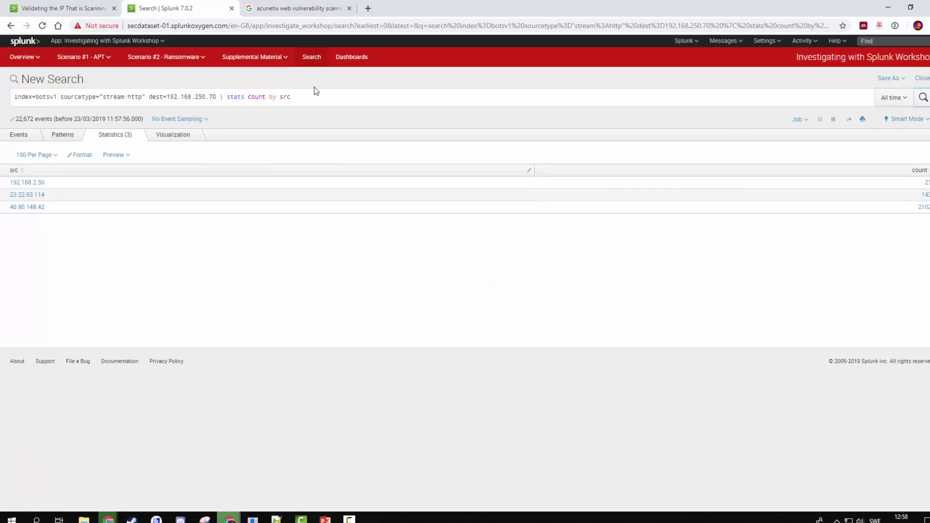
left_click(232, 97)
mouse_move(237, 155)
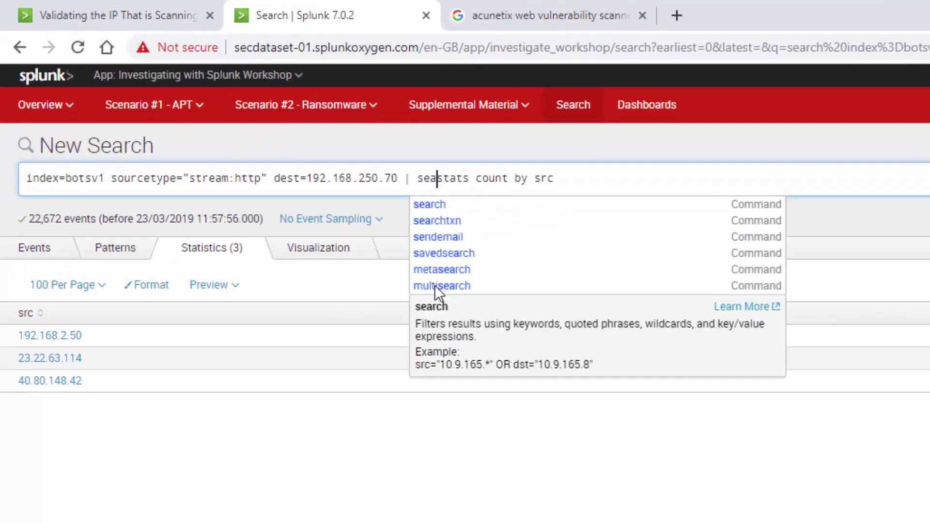
type("s")
key("BackSpace")
type("sea")
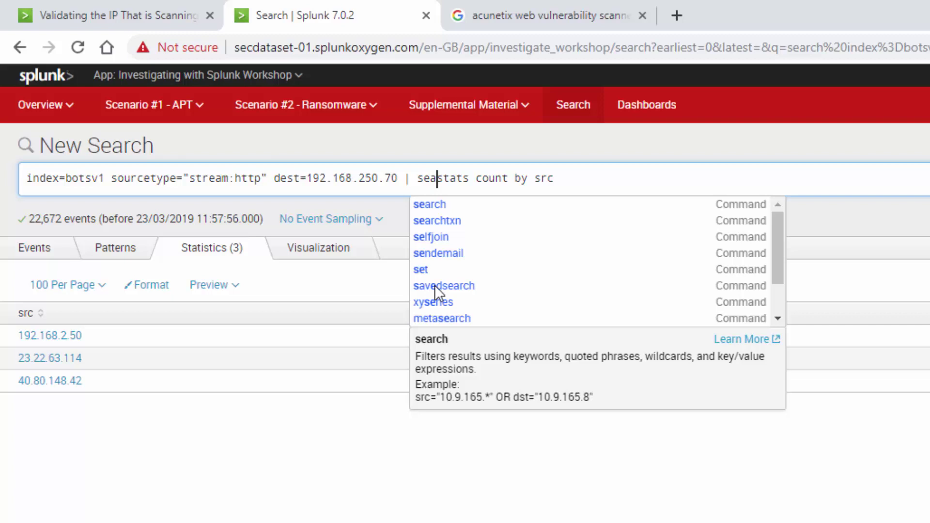
type("rcx")
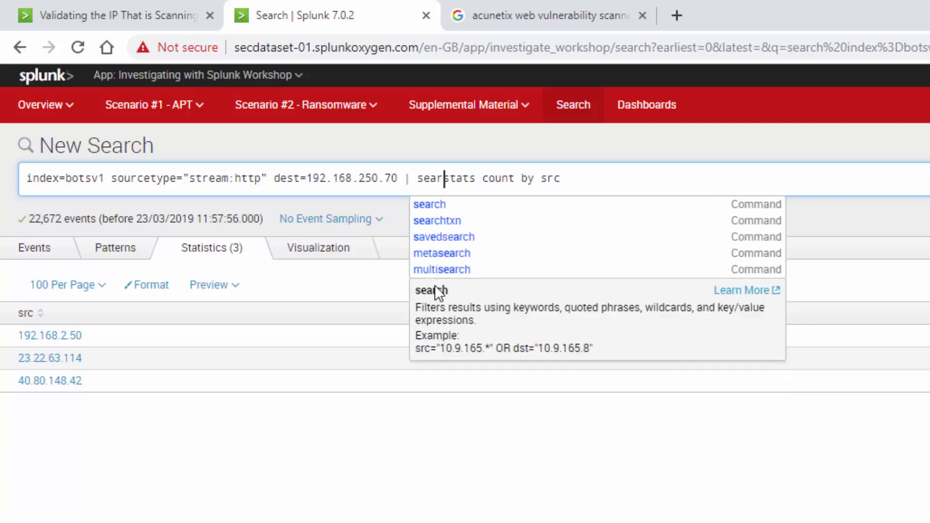
key("BackSpace")
type("h src")
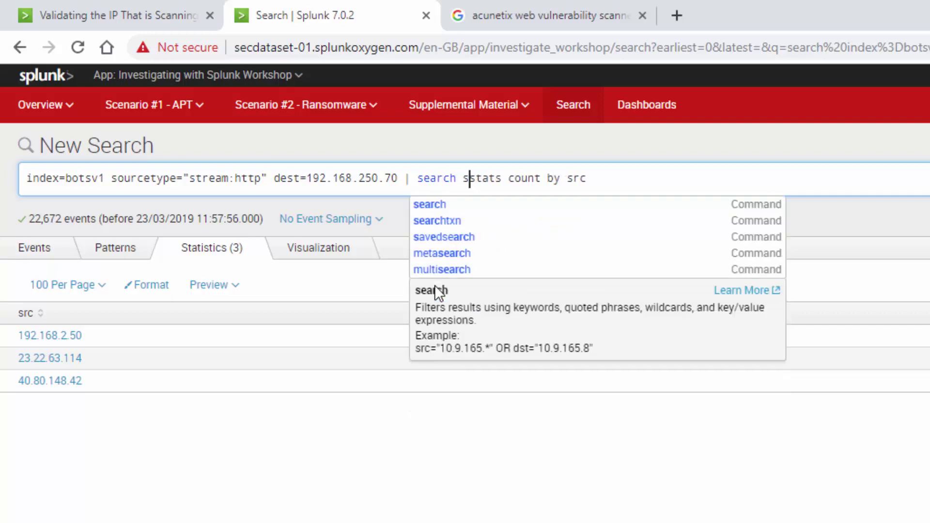
type(" != \"19")
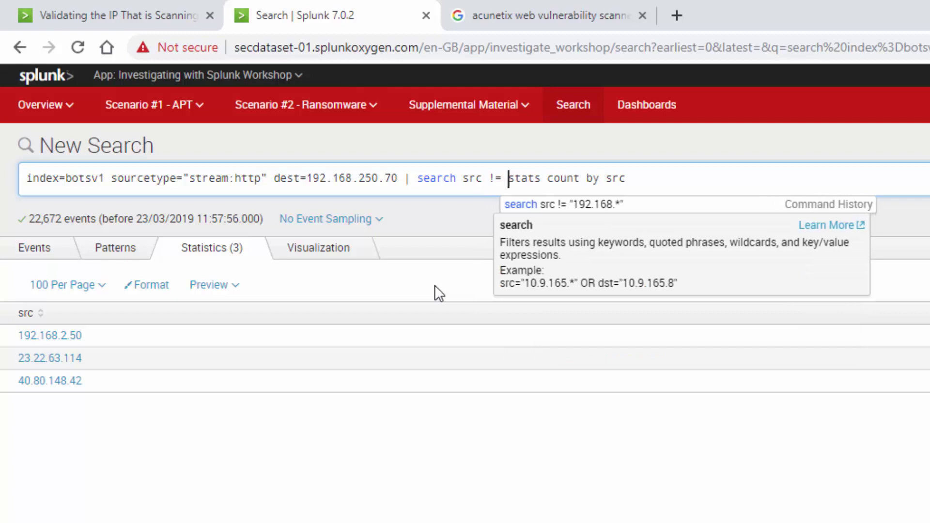
type("2.168.")
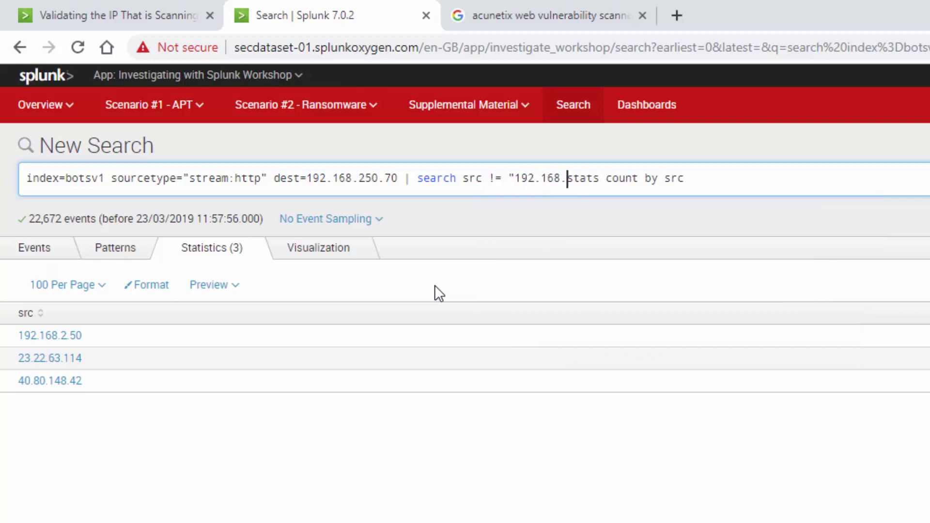
type("*\"")
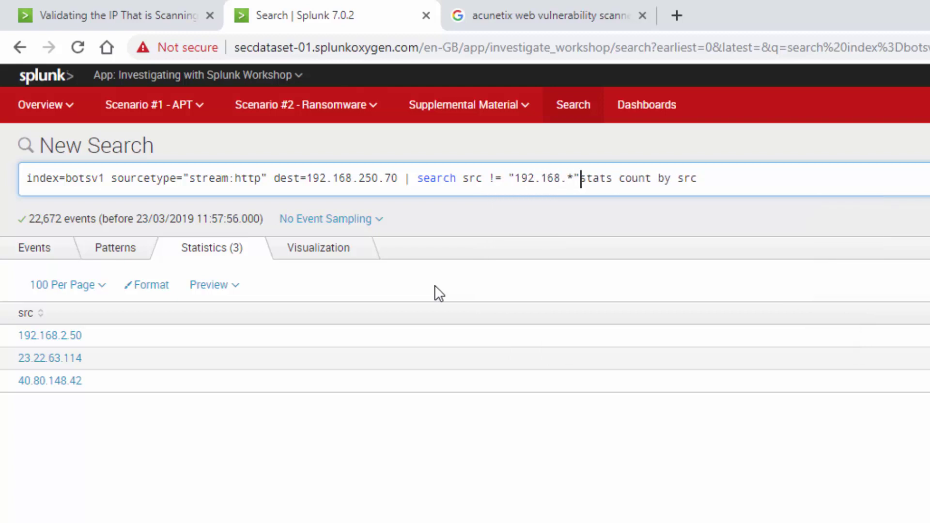
key("BackSpace")
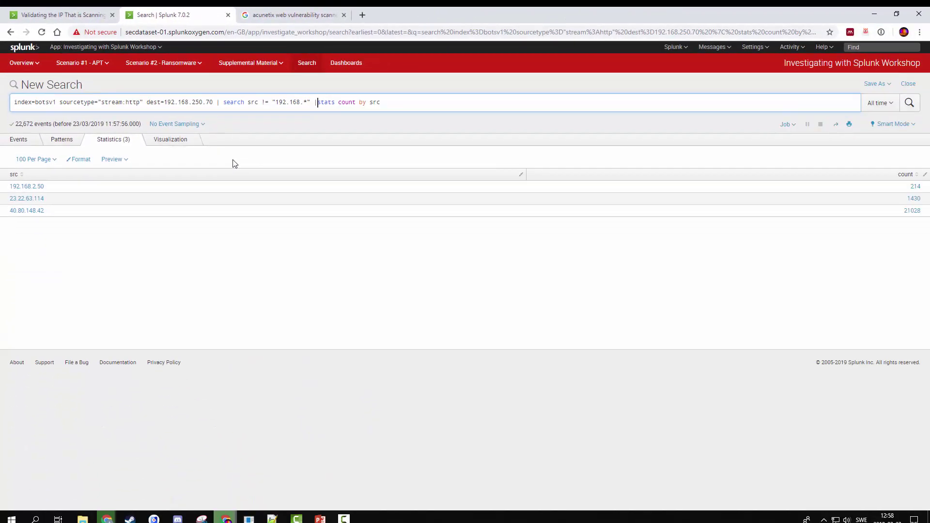
type("|")
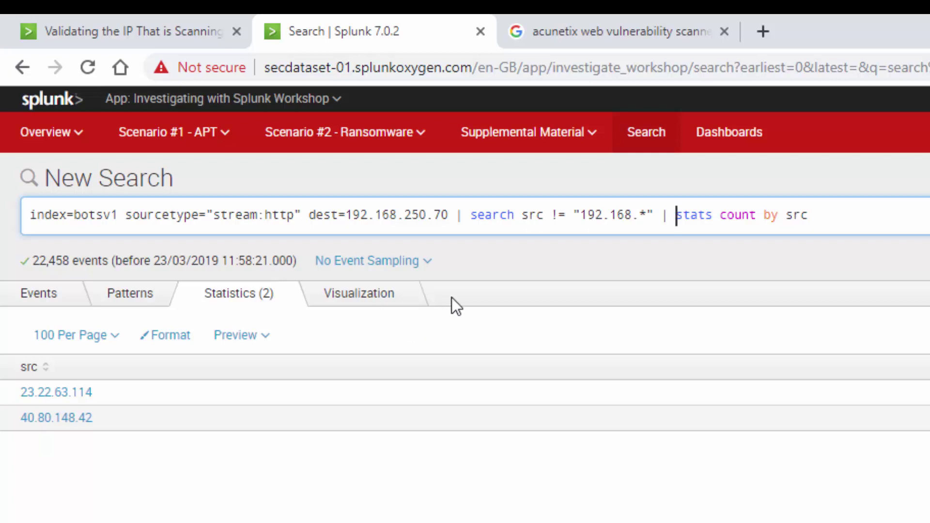
- Add http_method to the stats grouping and rerun the search
left_click(471, 219)
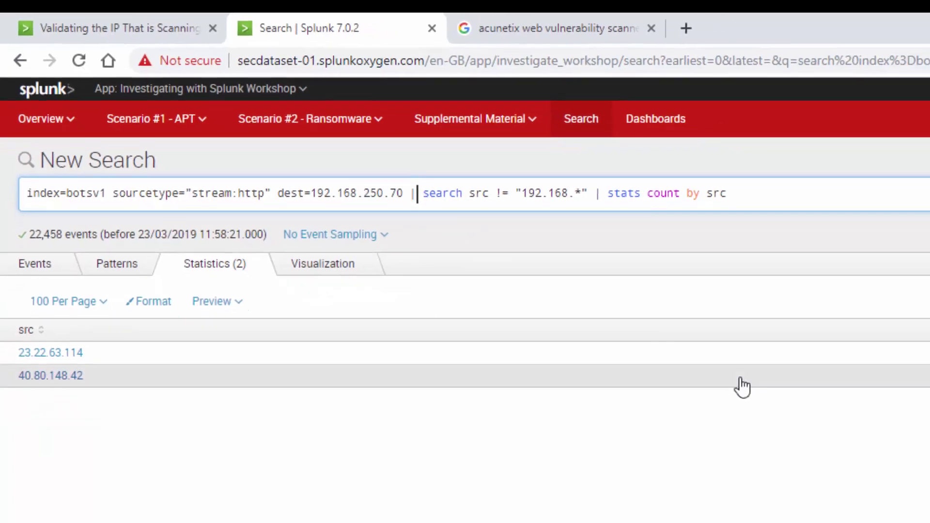
key("Right")
key("Right")
key("Right")
key("Right")
key("Right")
key("Right")
key("Right")
key("Right")
key("Right")
key("Right")
key("Right")
key("Right")
key("Right")
key("Right")
key("Right")
key("Right")
key("Right")
key("Right")
key("Right")
key("Right")
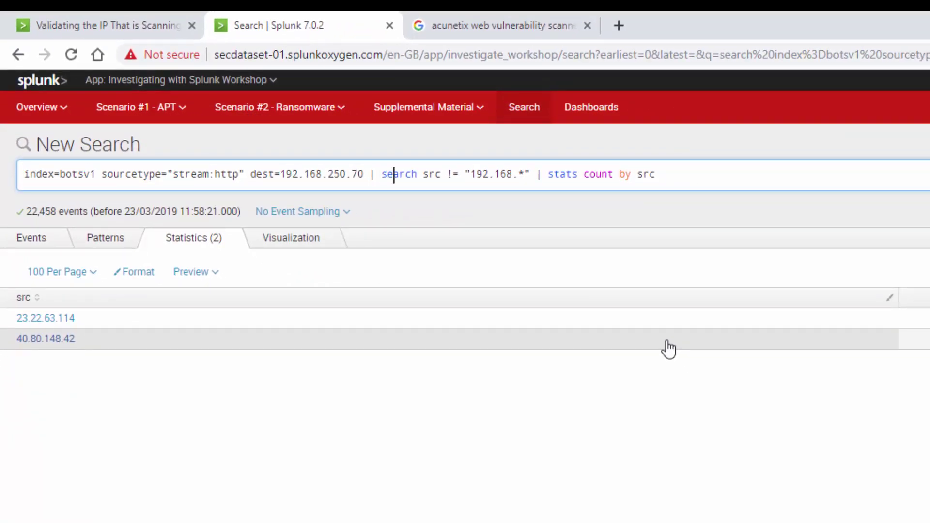
key("Right")
key("Right")
key("Right")
key("Right")
key("Right")
key("Right")
key("Right")
key("Right")
key("Right")
key("Right")
key("Right")
key("Right")
key("Right")
key("Right")
key("Right")
type(", http_emtho")
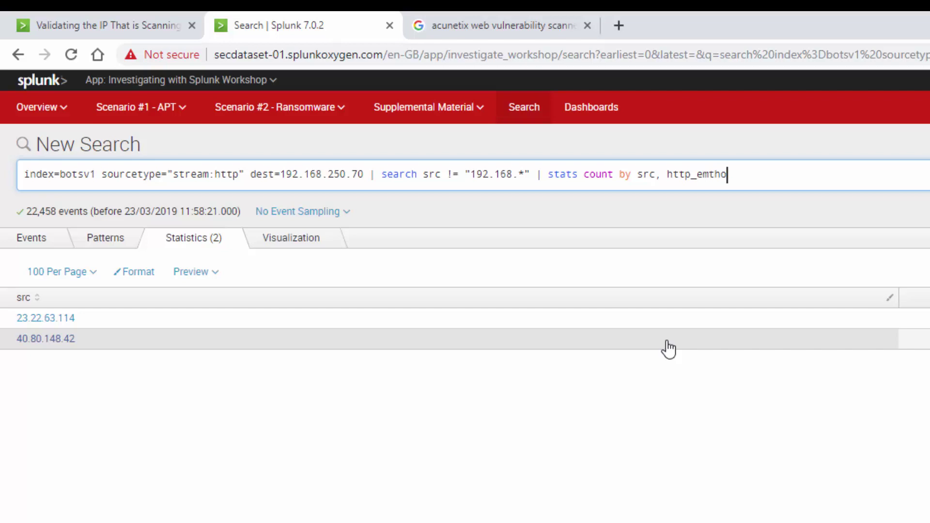
key("BackSpace")
key("BackSpace")
key("BackSpace")
key("BackSpace")
key("BackSpace")
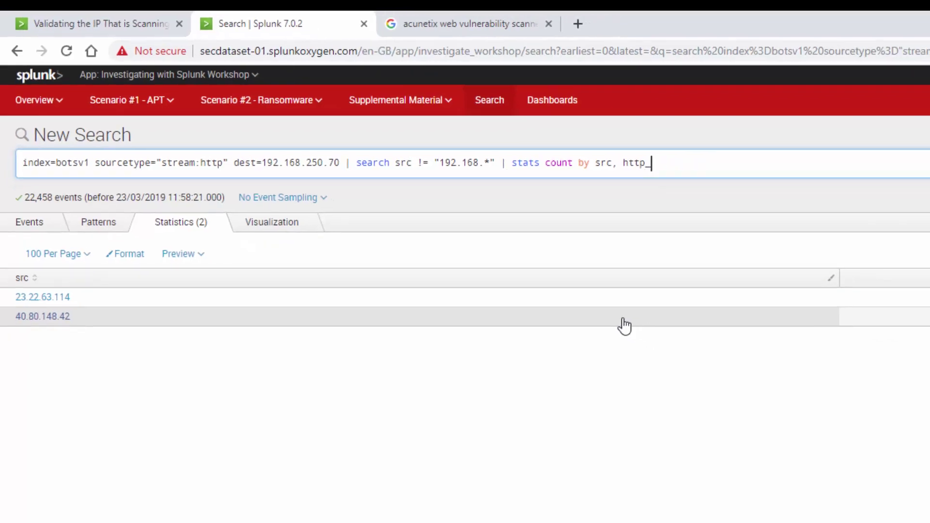
type("method")
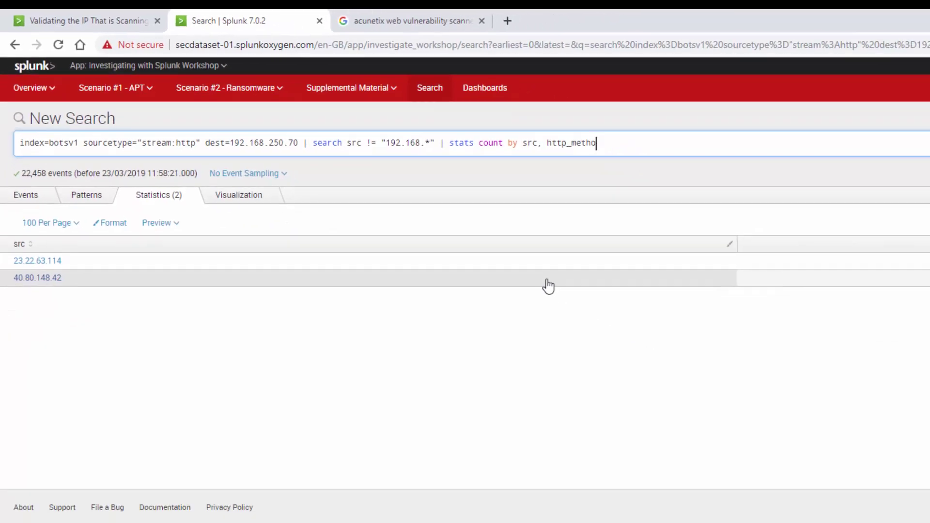
key("Return")
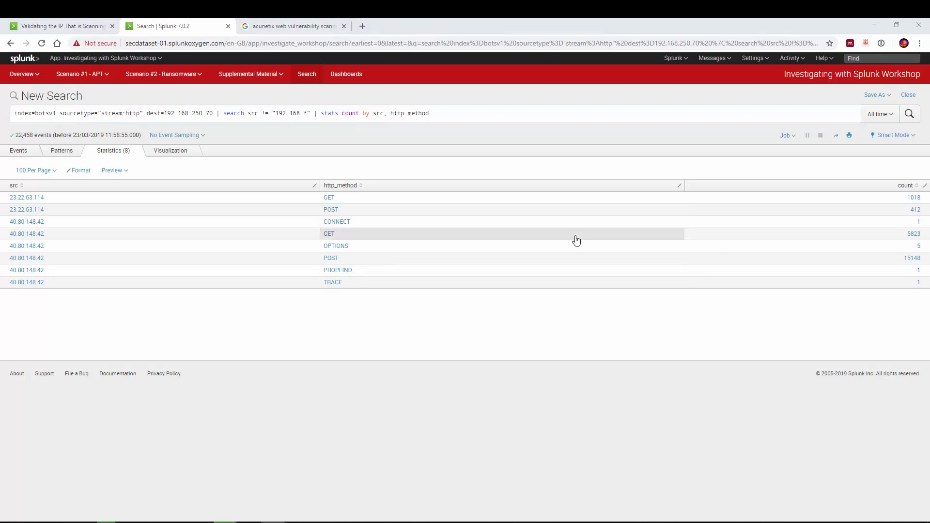
- Replace the filter and stats with src="40.80.148.42", run it, and inspect the form_data field summary
left_click(509, 116, "shift")
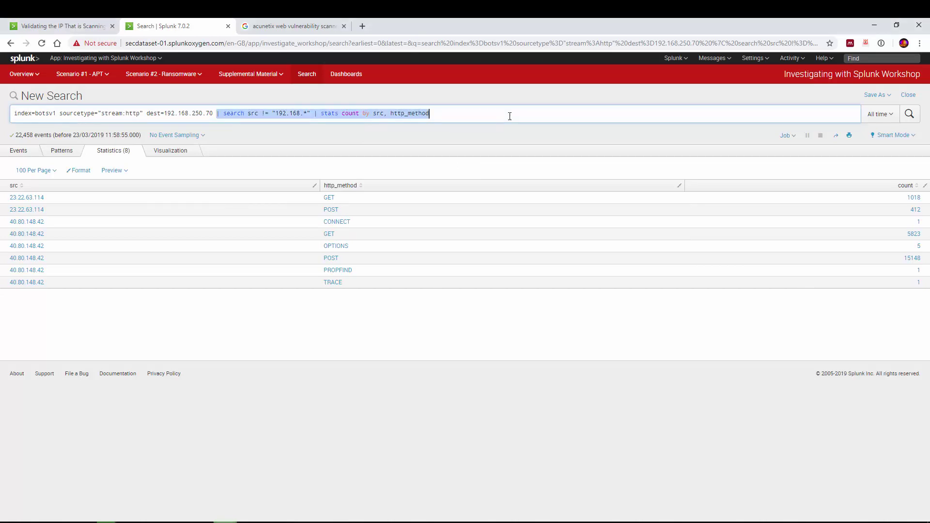
key("BackSpace")
type("src")
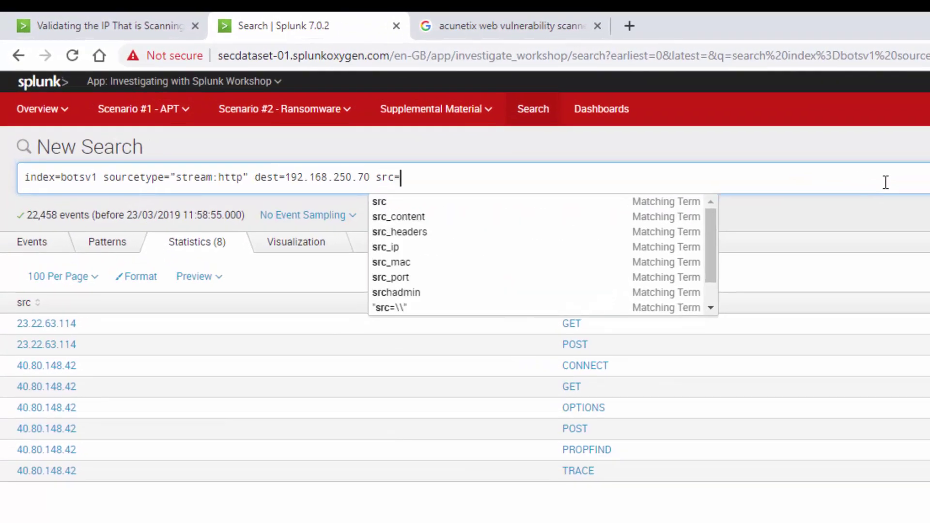
type("=")
type("\"40.80.148.42\"")
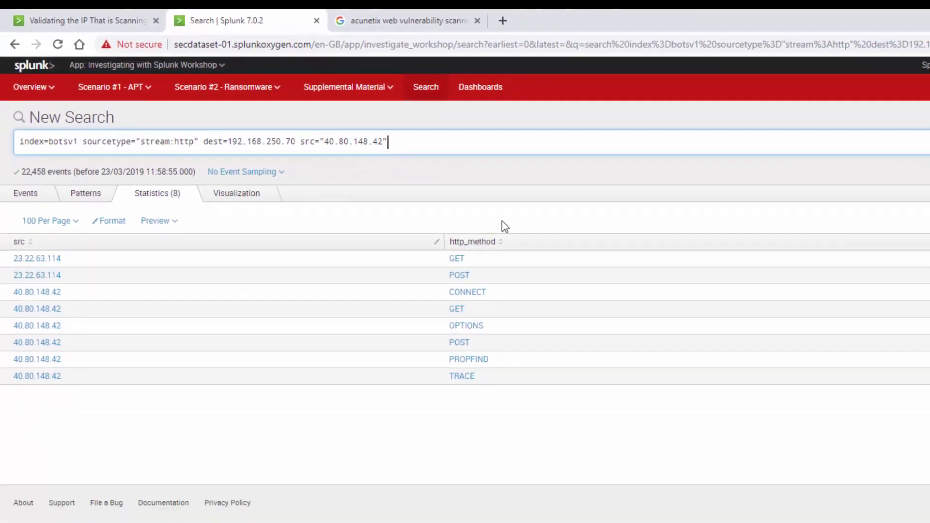
key("Return")
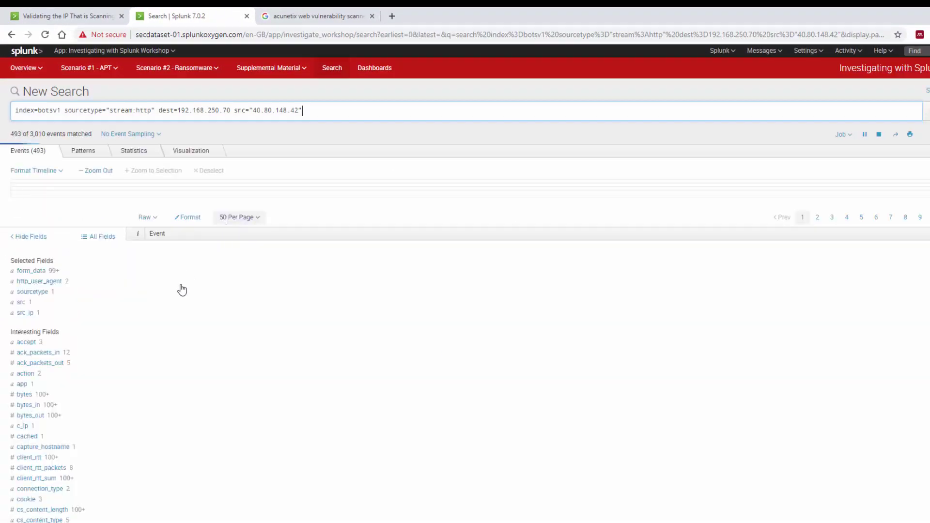
left_click(28, 271)
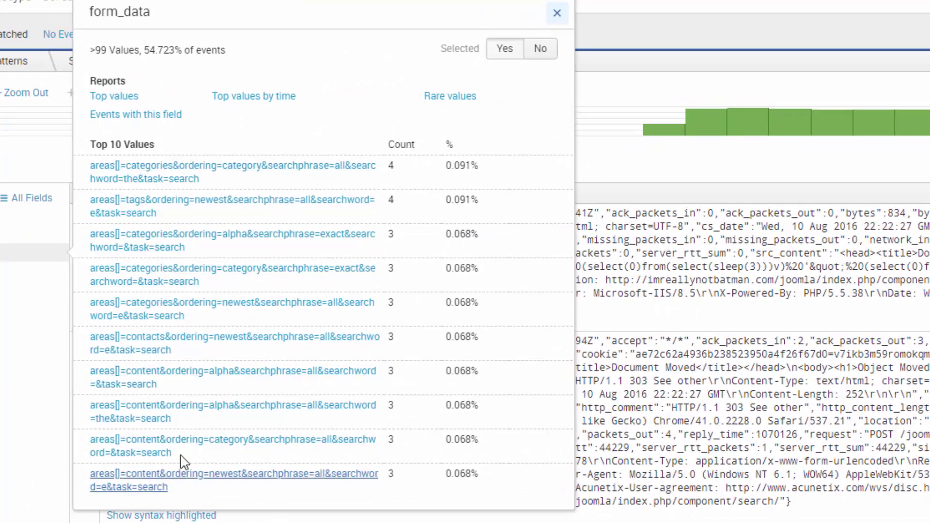
left_click(402, 1)
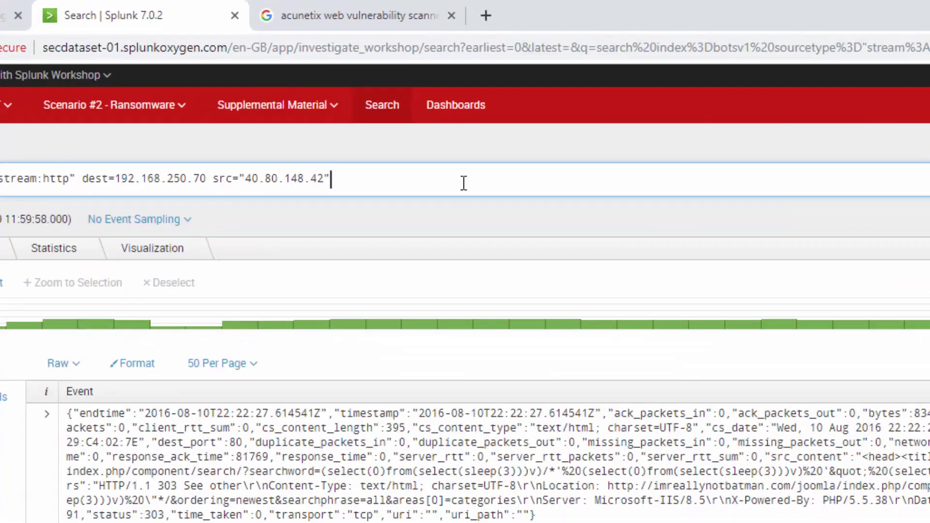
- Append | stats count by uri_path | sort -count to the query and run it
type("| starts")
key("BackSpace")
key("BackSpace")
key("BackSpace")
type("ts ")
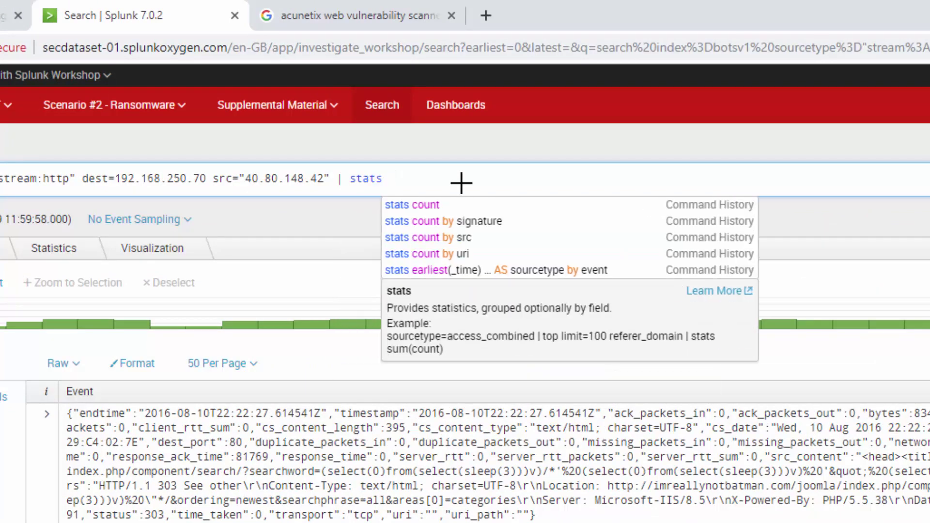
type("county")
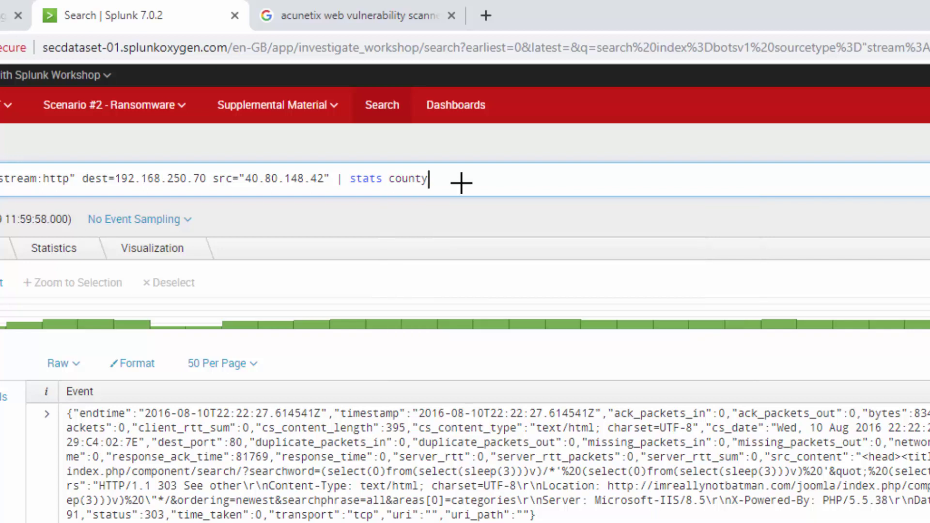
key("BackSpace")
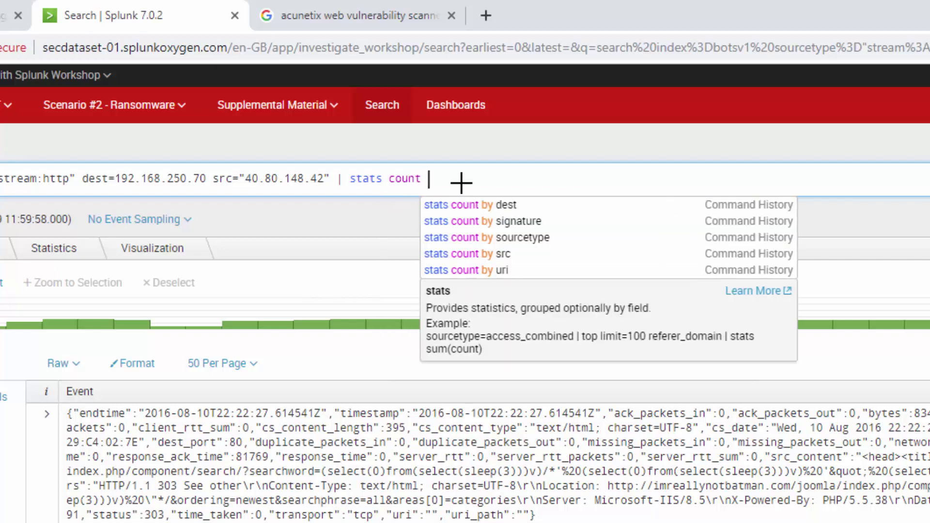
type("by ur")
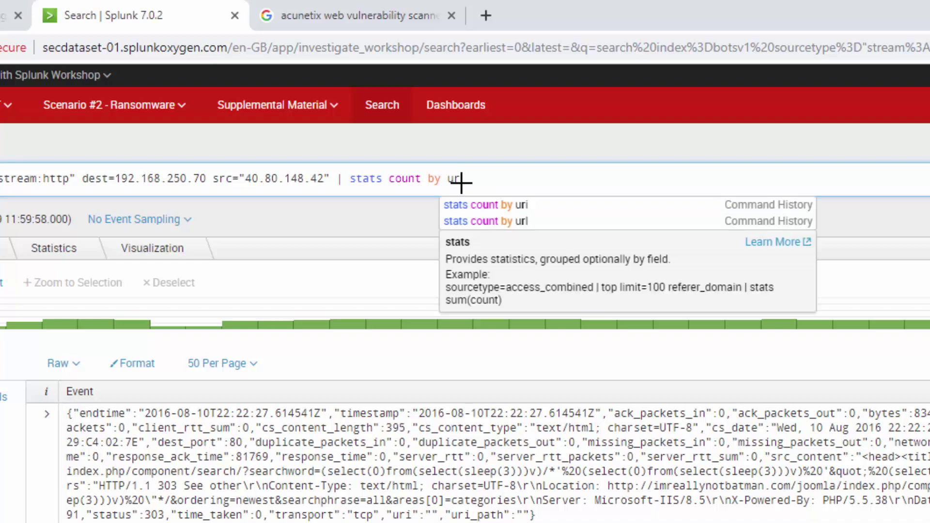
type("i_path")
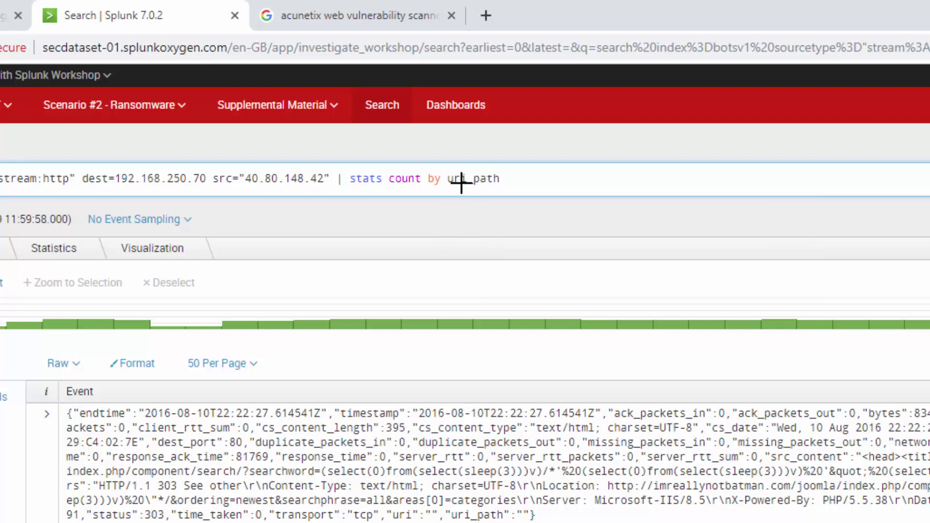
type("| sor")
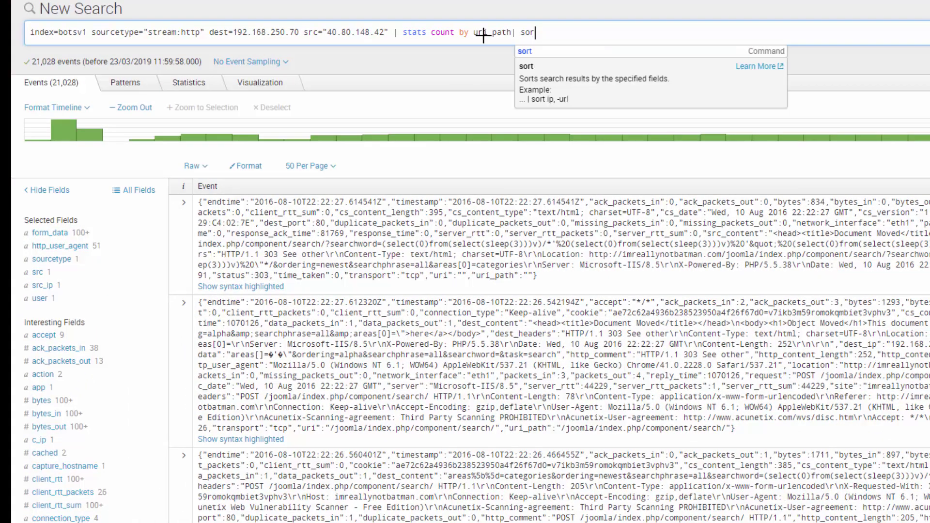
type("t -coun")
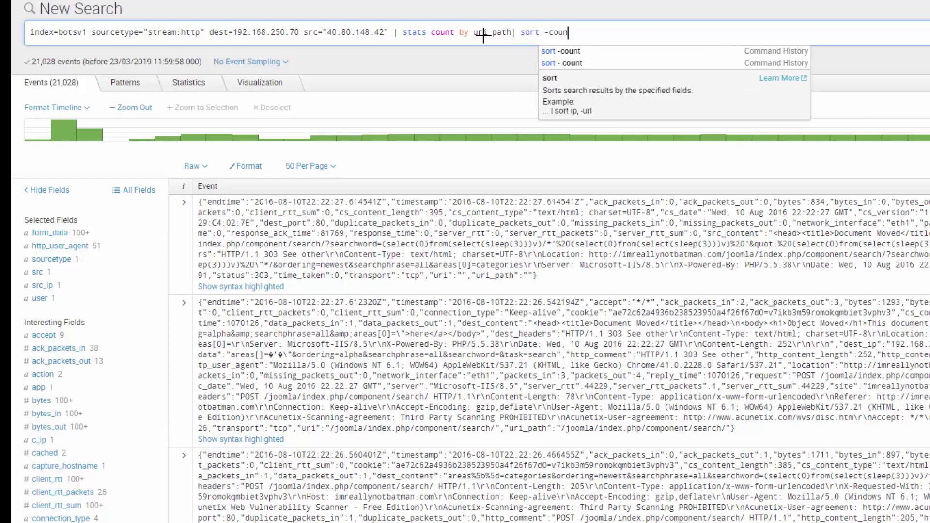
key("Return")
type("t")
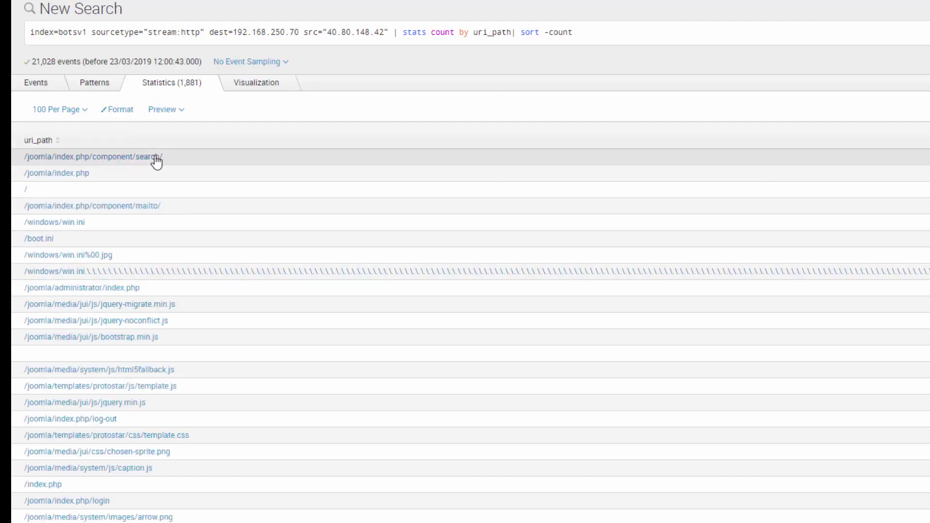
left_click(666, 30)
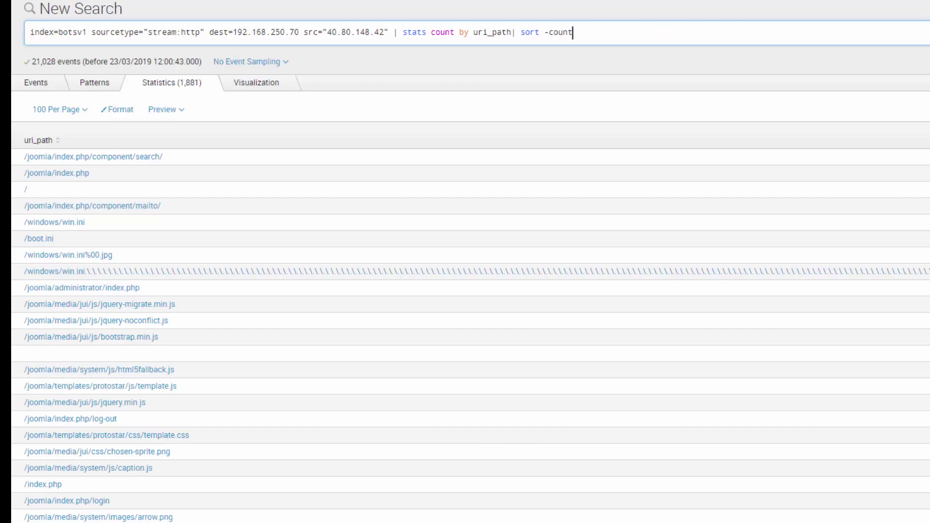
- Replace the stats and sort with a uri_path filter set to /joomla/index.php/component/search/
left_click(507, 17)
left_click(393, 34)
key("shift+Home")
key("shift+End")
key("BackSpace")
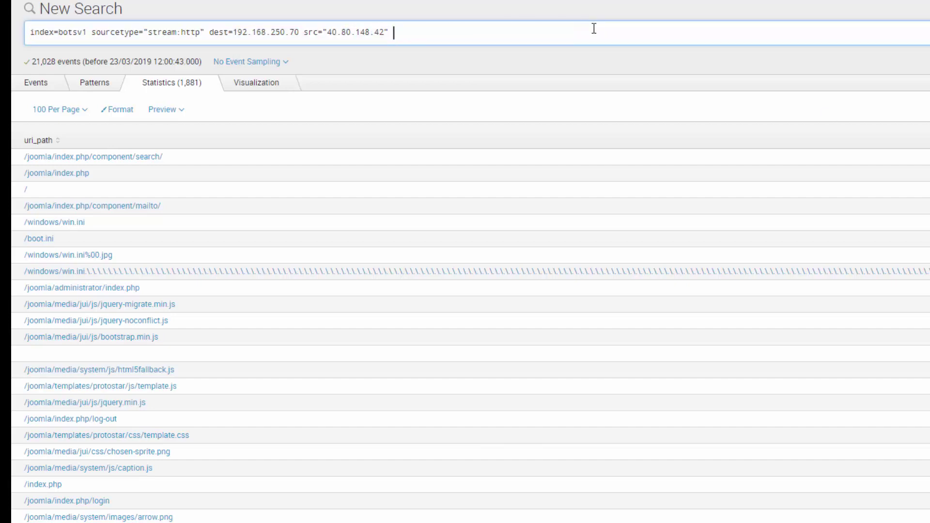
type("uri")
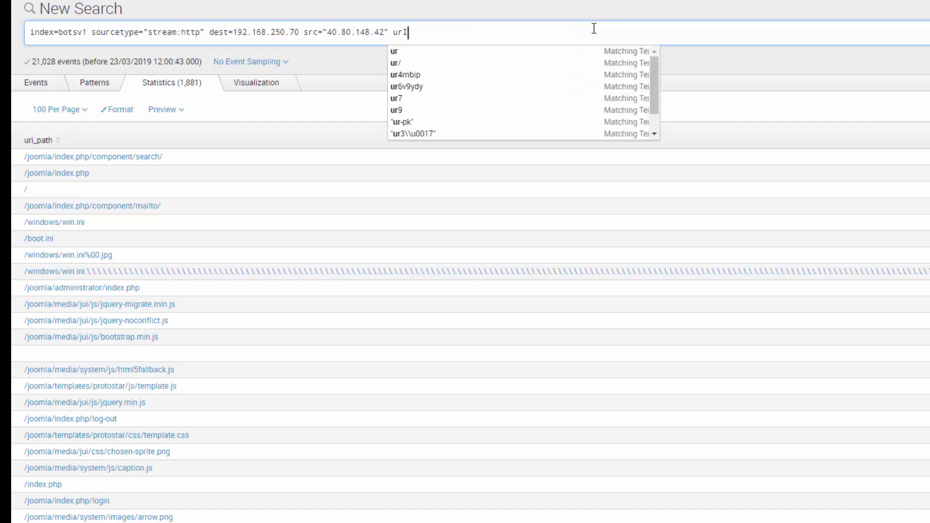
type("_path")
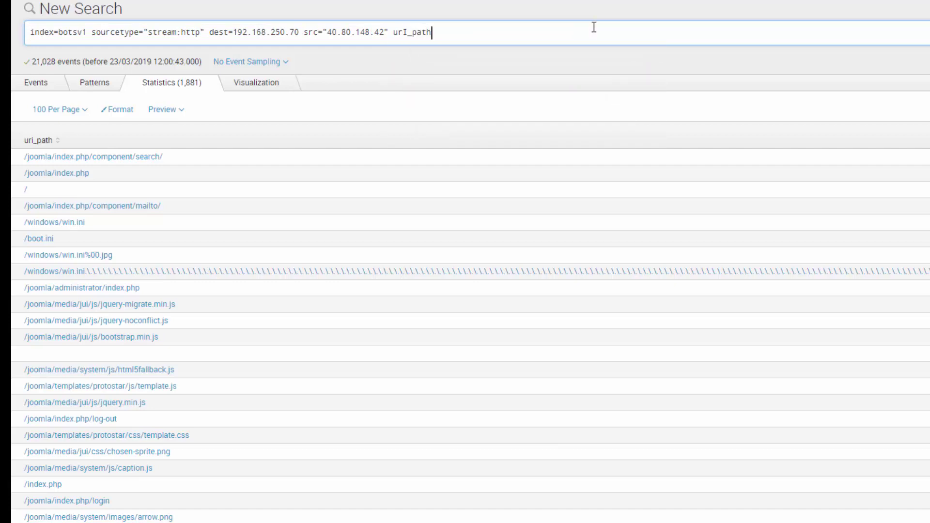
left_click_drag(184, 162, 21, 158)
key("ctrl+c")
left_click(454, 35)
key("ctrl+v")
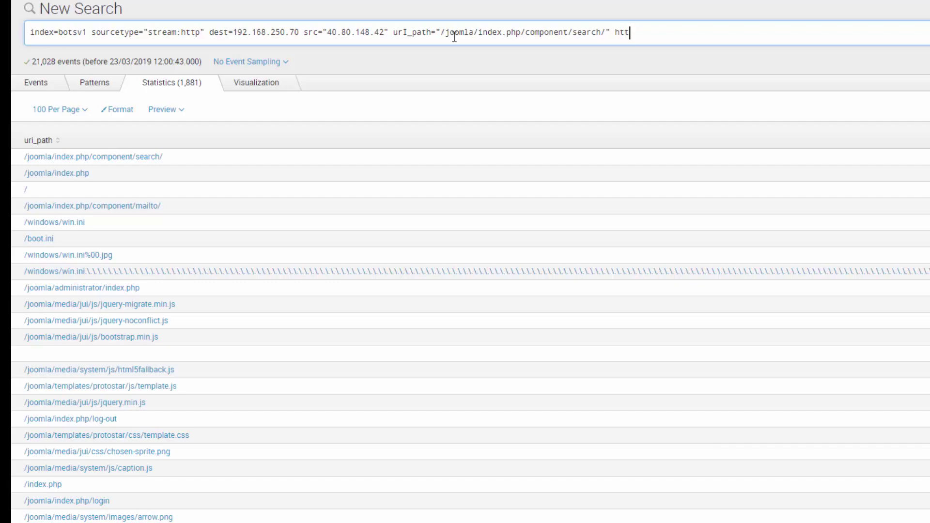
- Add http_method=POST | table form_data to the query and run it
type("\" httop")
key("BackSpace")
key("BackSpace")
type("p_m")
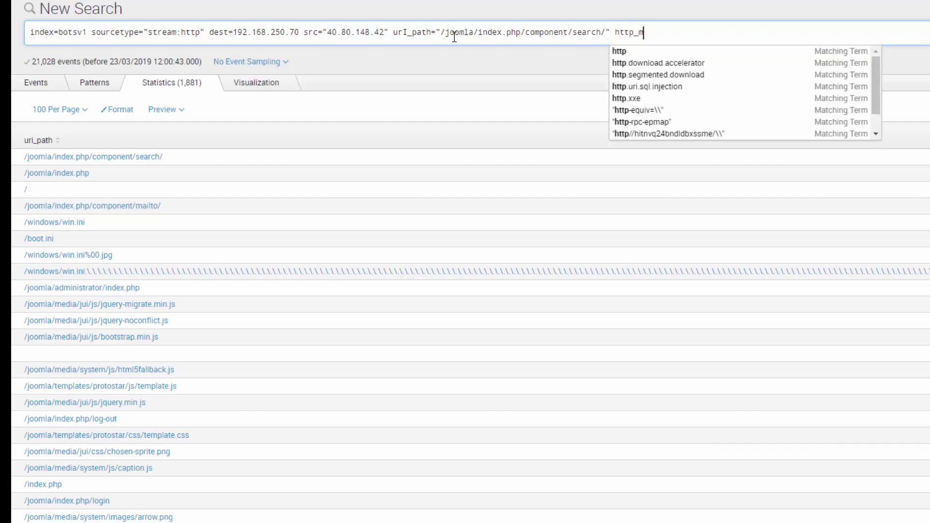
type("ethod=POST")
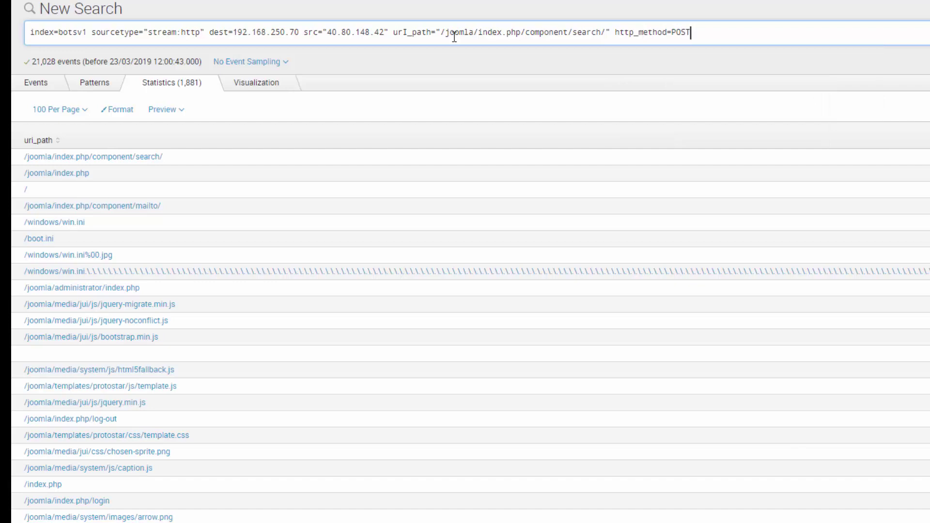
type("| tab")
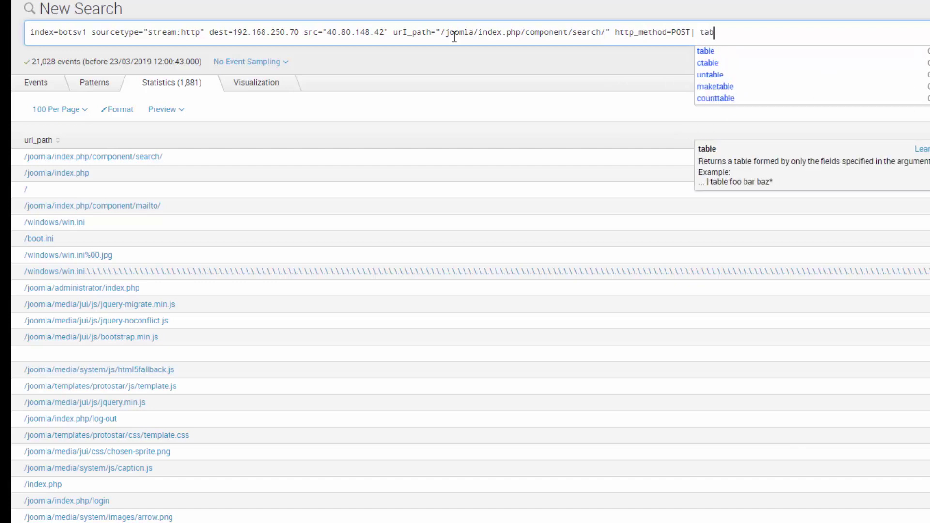
type("le form_data")
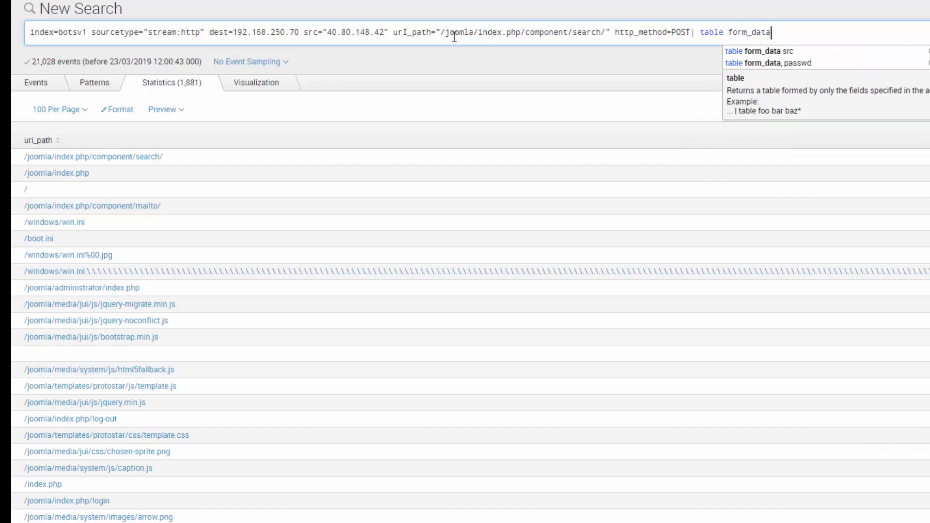
key("Return")
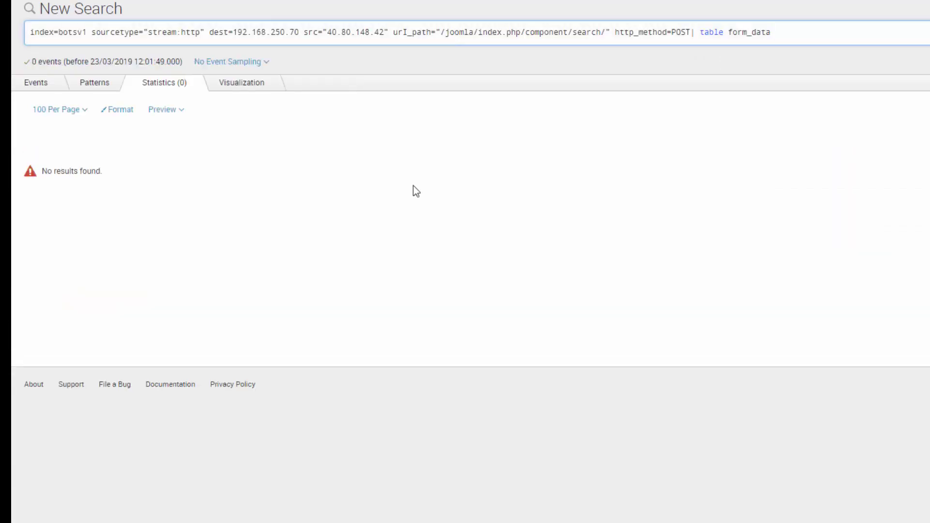
- Correct the misspelled uri_path field name, rerun, and scroll through the form_data payloads
left_click(408, 32)
key("BackSpace")
type("i")
key("Return")
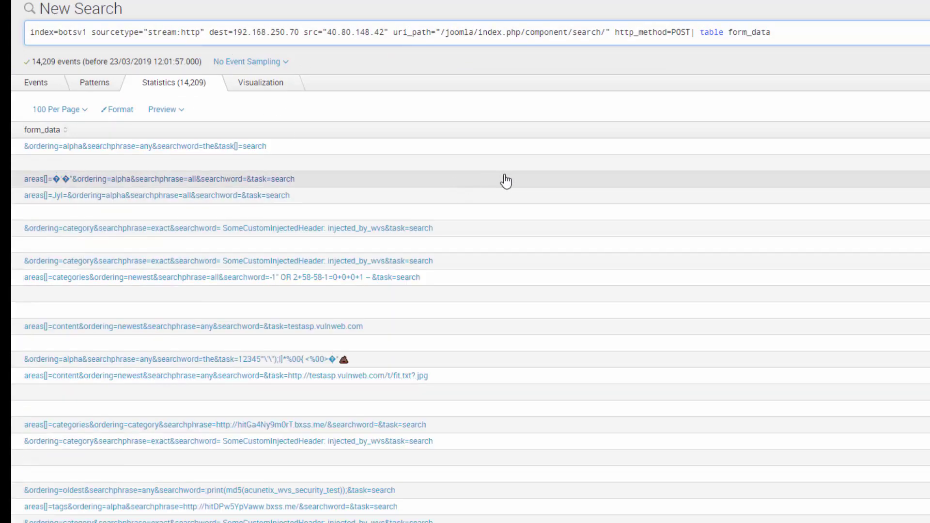
scroll(668, 225, "down", 2)
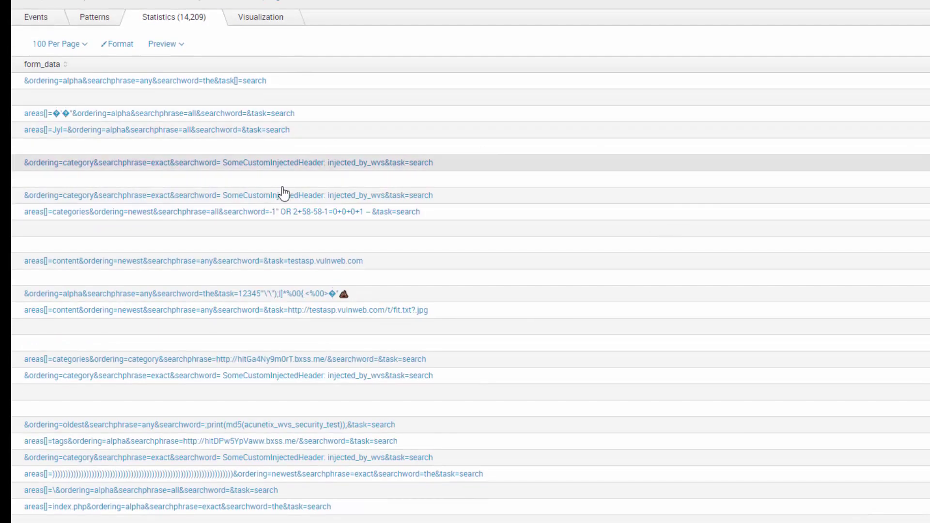
scroll(285, 193, "down", 4)
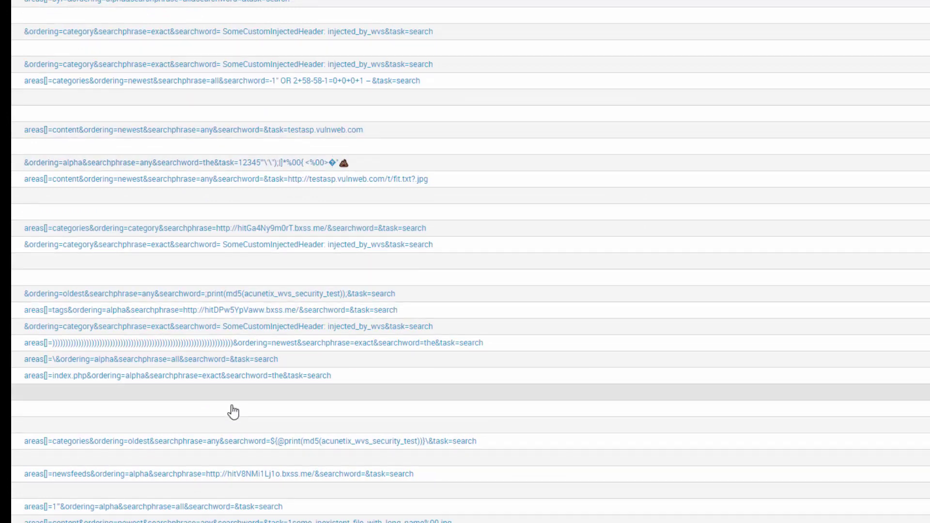
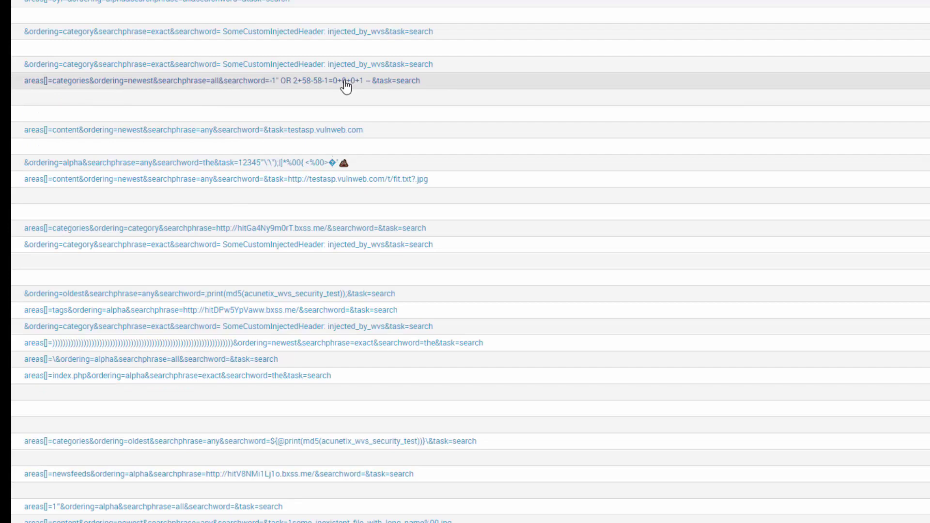
- Rerun the 'stats count by uri_path | sort -count' search and select /joomla/index.php in the Statistics table
scroll(346, 86, "down", 6)
scroll(347, 85, "up", 10)
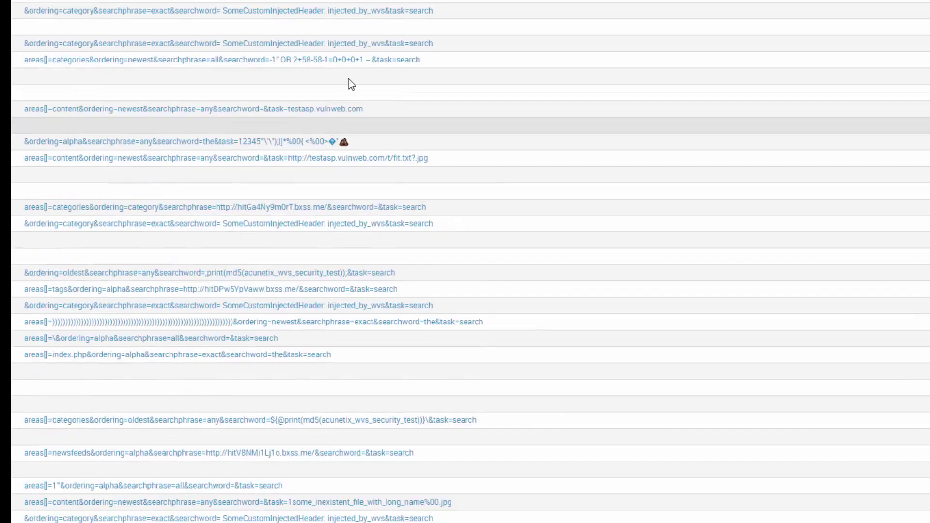
scroll(350, 85, "up", 3)
scroll(201, 213, "down", 4)
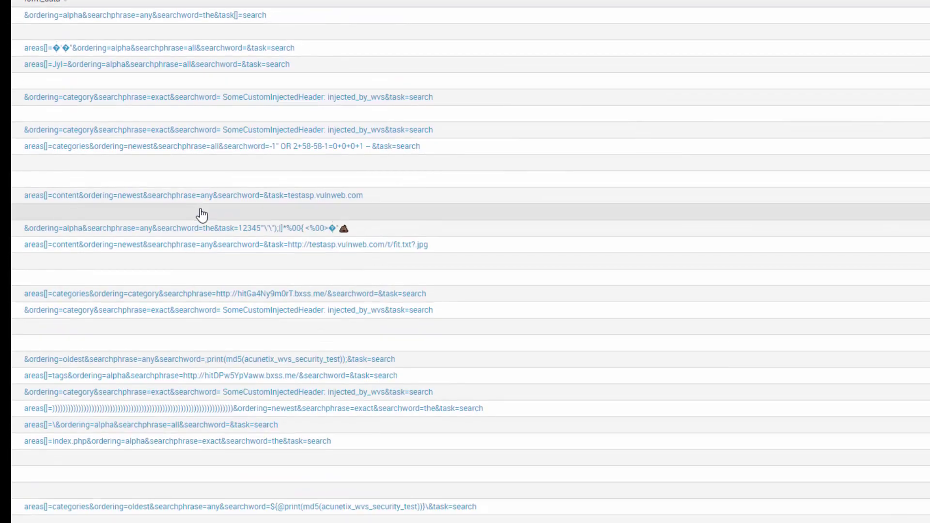
scroll(202, 214, "up", 4)
left_click(408, 32)
key("BackSpace")
type("I")
key("Return")
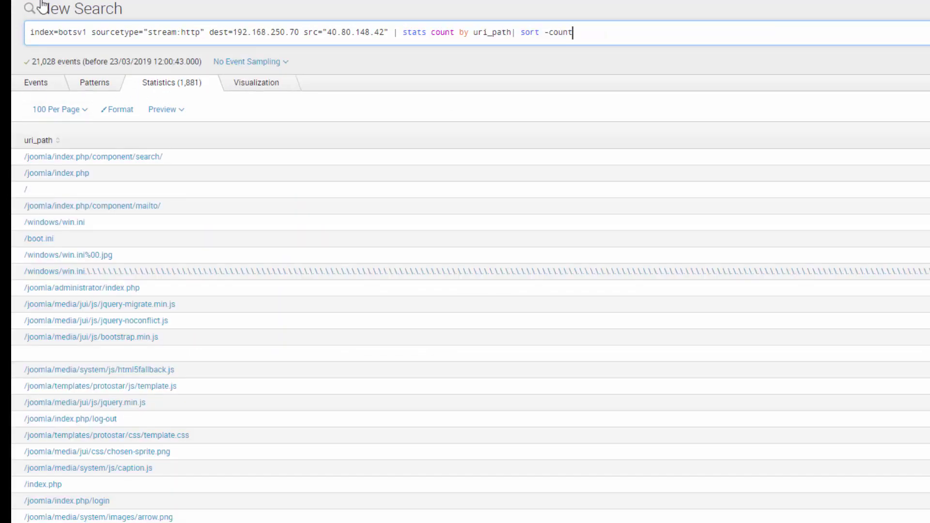
left_click_drag(109, 176, 20, 177)
key("ctrl+c")
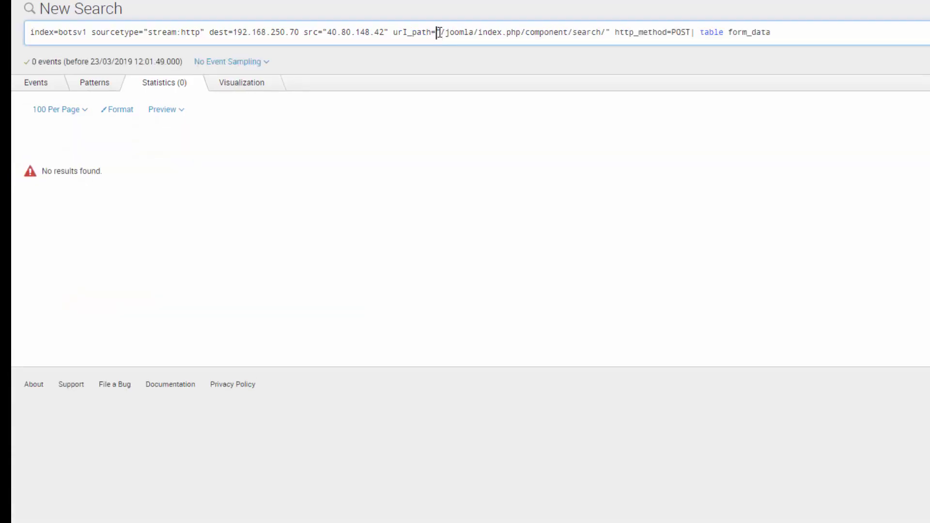
- Swap the component/search path for uri_path="/joomla/index.php", correct the uri_path spelling, and rerun the POST search
left_click_drag(437, 32, 612, 32)
key("ctrl+v")
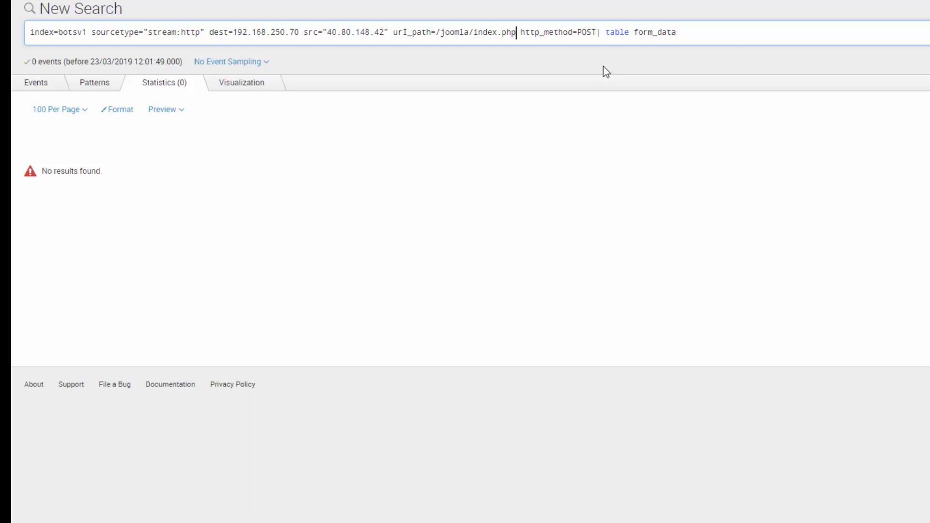
type("\"")
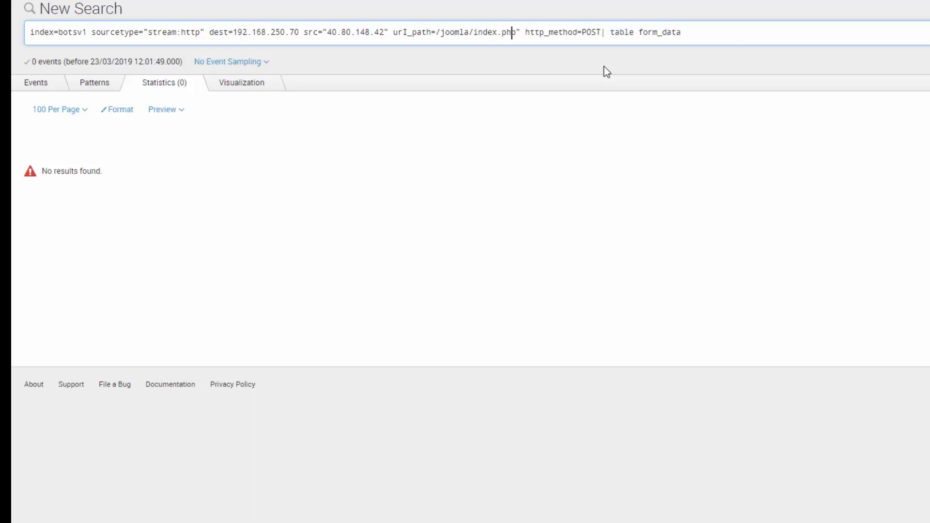
type("\"")
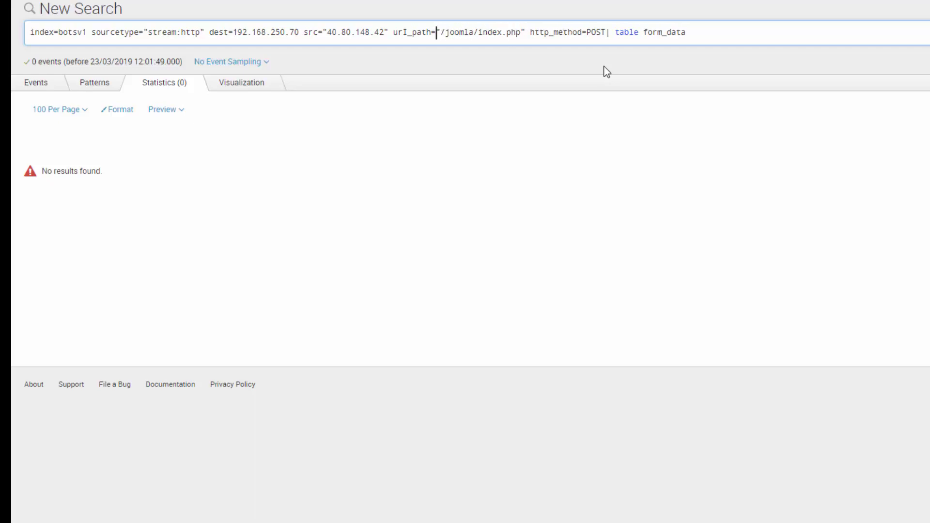
key("BackSpace")
type("i")
key("Return")
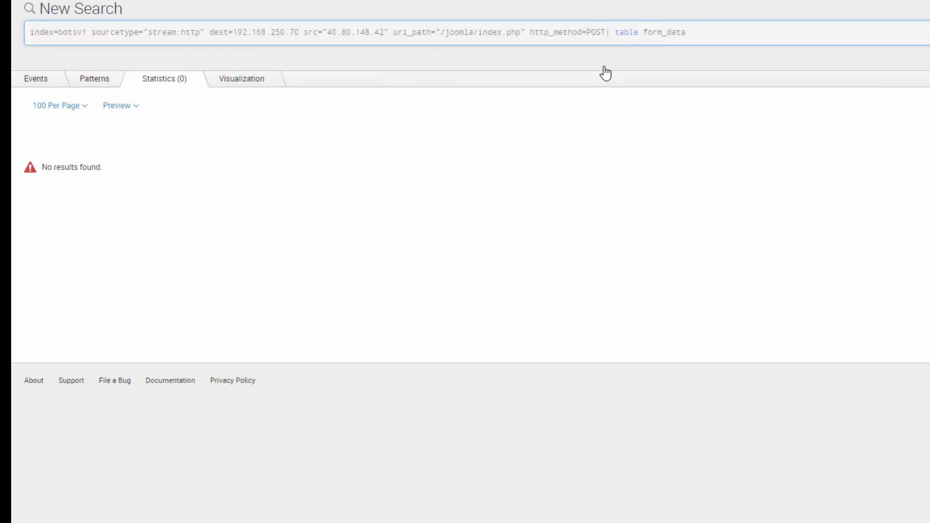
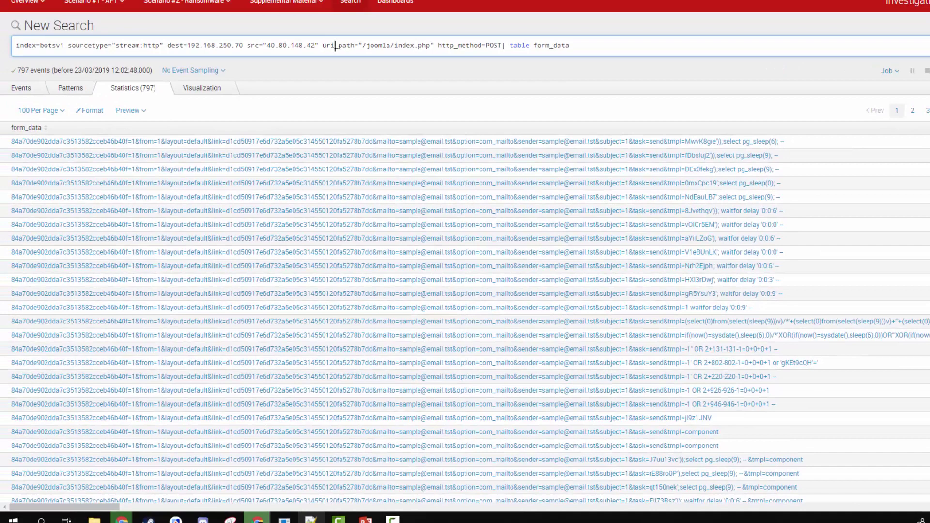
- Swap the search's source IP from 40.80.148.42 to 23.22.63.114 and rerun it
left_click(335, 45)
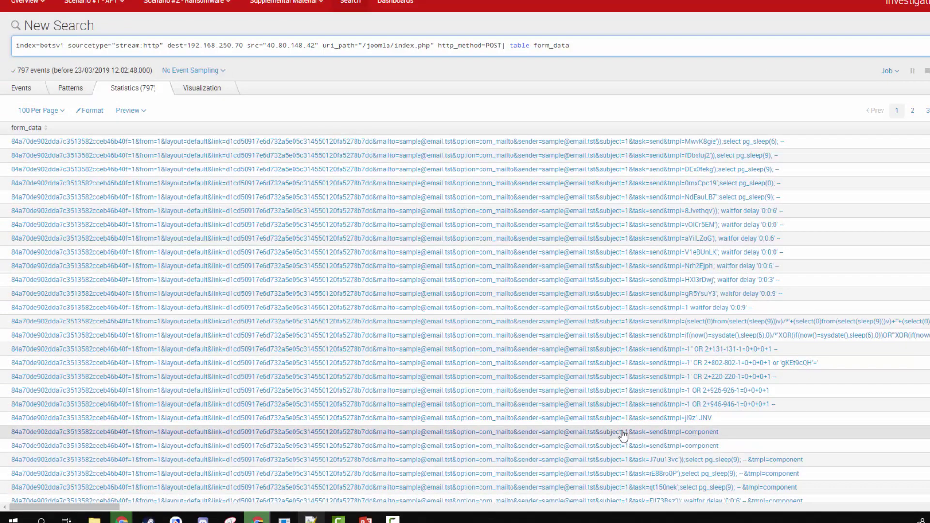
key("alt+Tab")
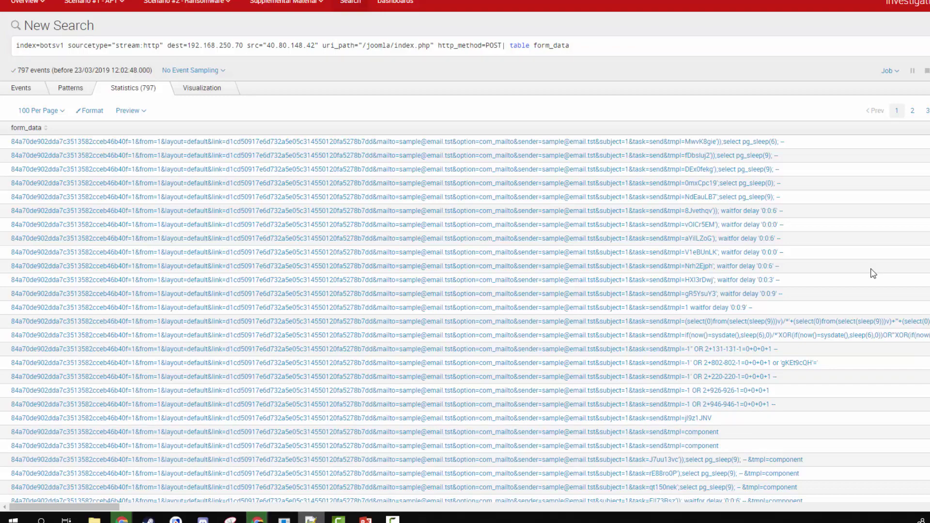
left_click_drag(189, 46, 245, 45)
left_click(269, 46)
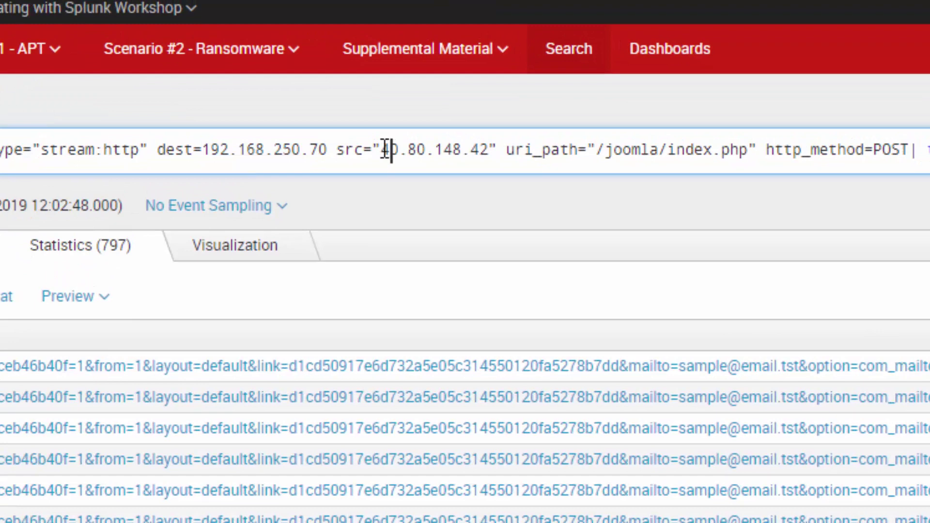
left_click_drag(381, 149, 502, 154)
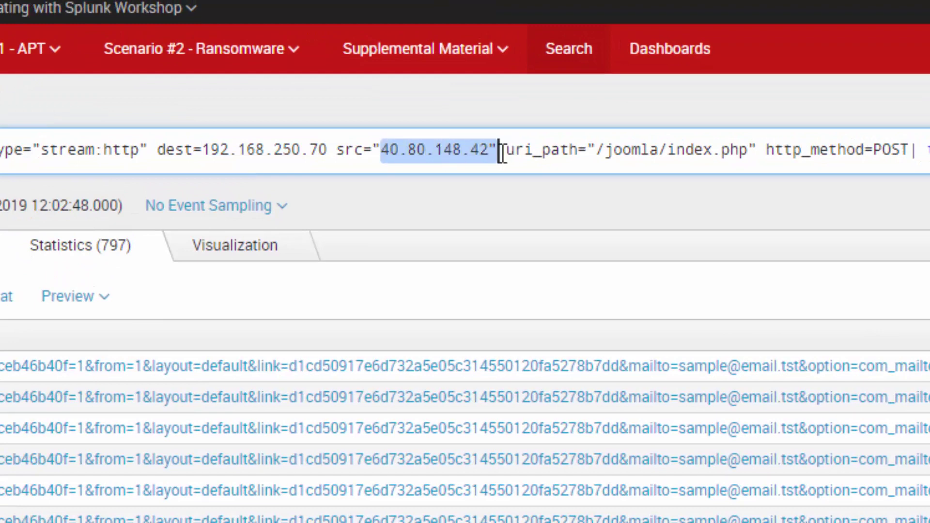
type("23.22.63.114")
key("Return")
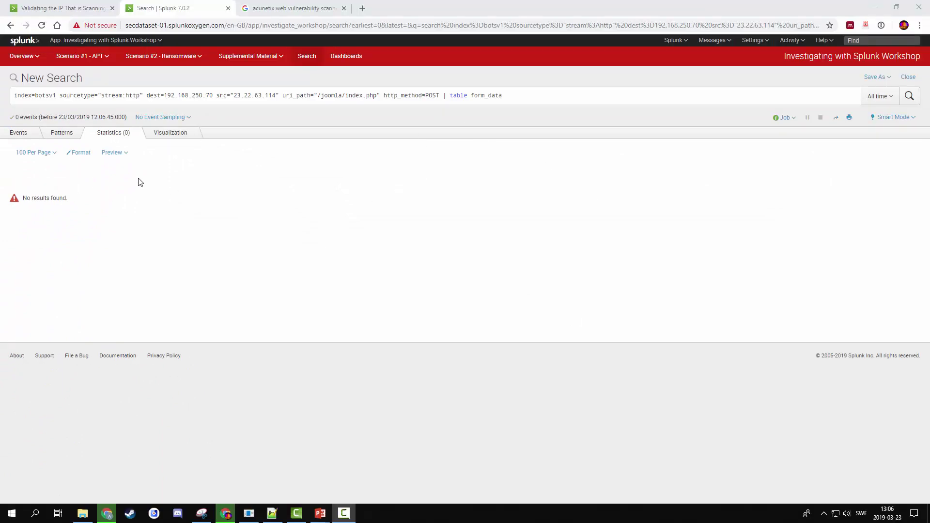
- Remove the uri_path="/joomla/index.php" filter from the query
left_click_drag(283, 96, 381, 96)
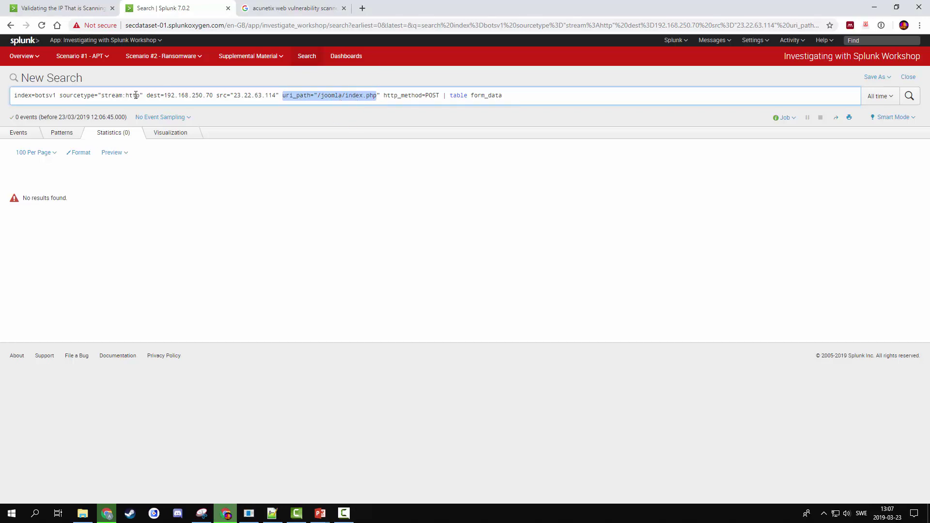
left_click_drag(255, 95, 269, 96)
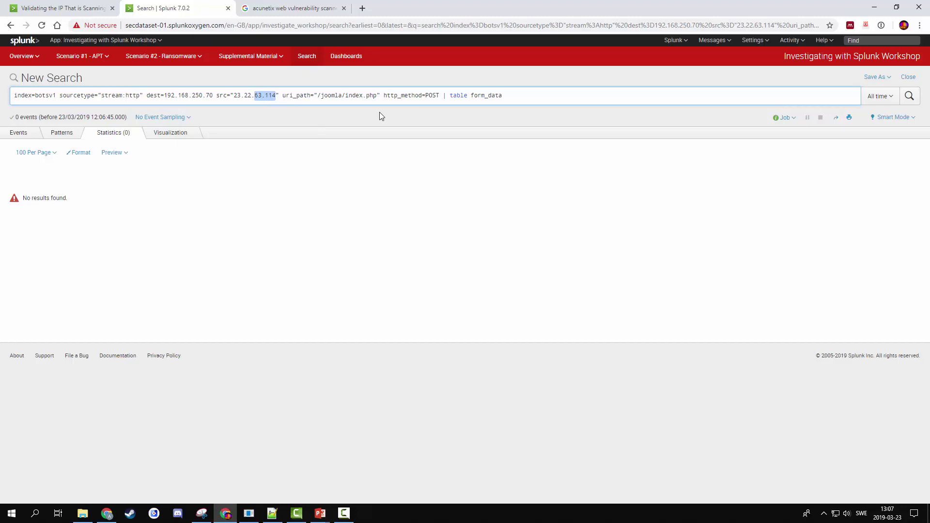
left_click(281, 96)
key("shift+Right")
key("shift+Right")
key("shift+Right")
key("shift+Right")
key("shift+Right")
key("shift+Right")
key("shift+Right")
key("shift+Right")
key("shift+Right")
key("shift+Right")
key("shift+Right")
key("shift+Right")
key("shift+Right")
key("shift+Right")
key("shift+Right")
key("shift+Right")
key("shift+Right")
key("shift+Right")
key("shift+Right")
key("shift+Right")
key("BackSpace")
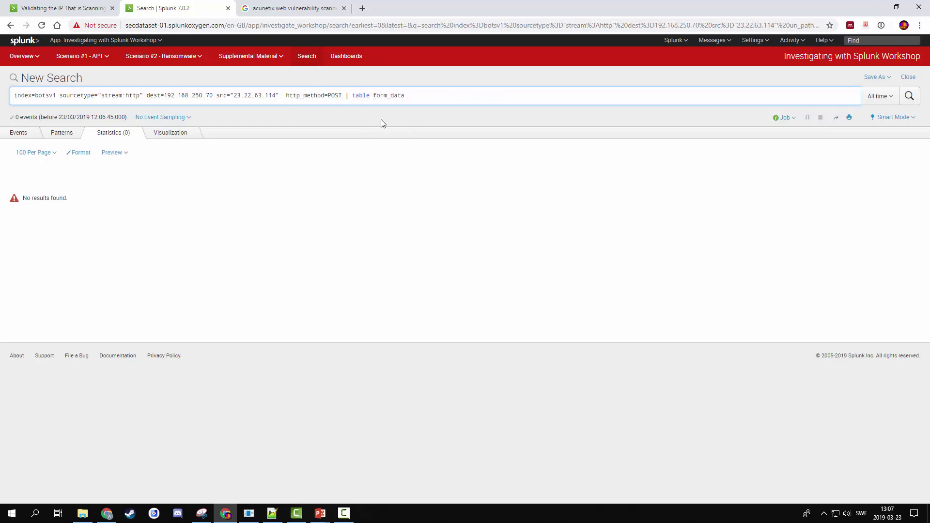
- Add uri_path to the table command beside form_data and rerun the search
type("uri_")
type("oath")
type(",")
key("Left")
key("Left")
key("BackSpace")
type("p")
key("Return")
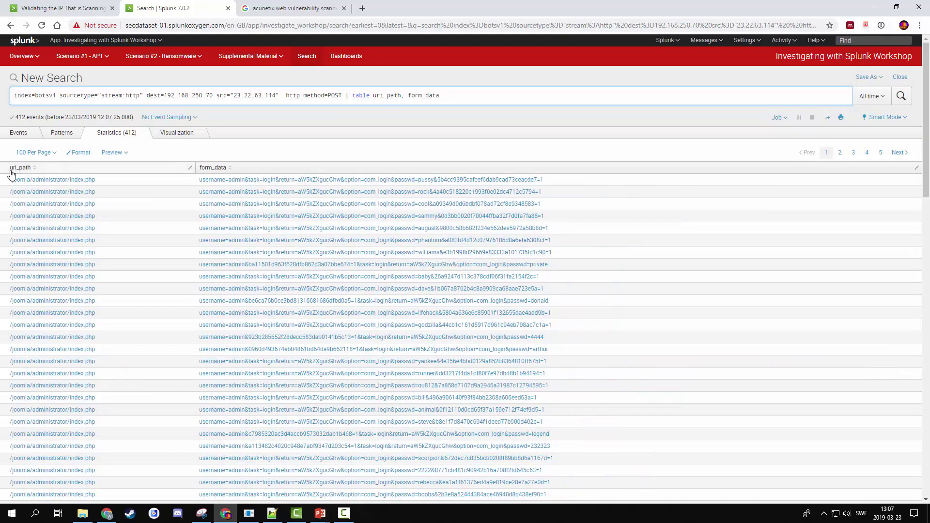
- Filter the query on uri_path="/joomla/administrator/index.php" and rerun, still returning 412 events
left_click_drag(7, 182, 95, 183)
key("ctrl+c")
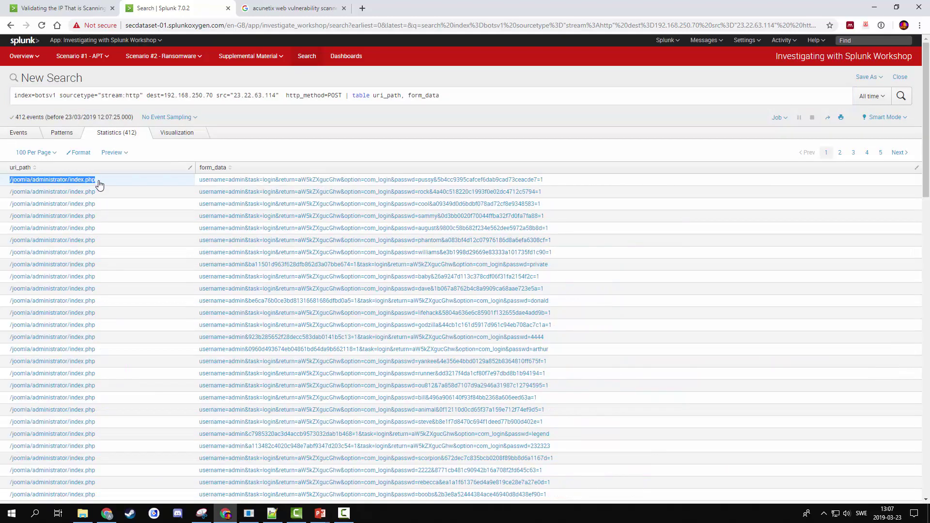
left_click(352, 95)
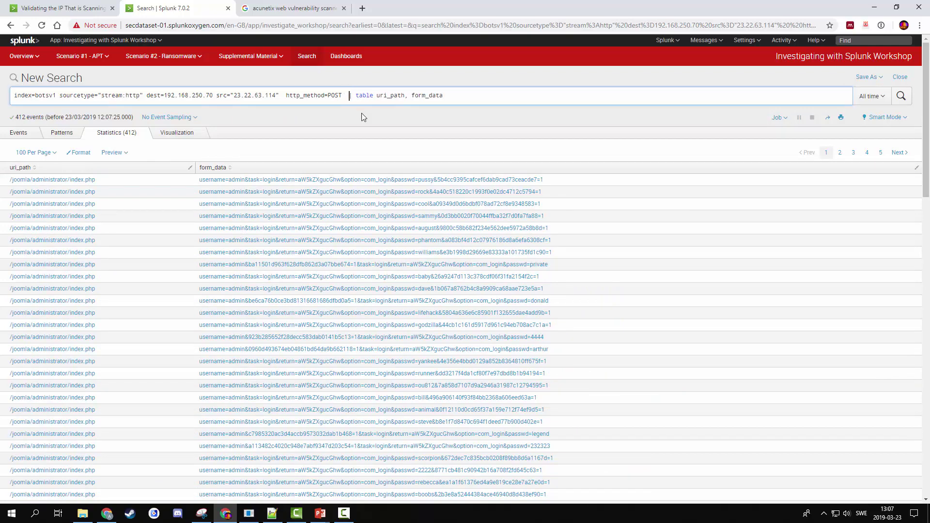
key("ctrl+v")
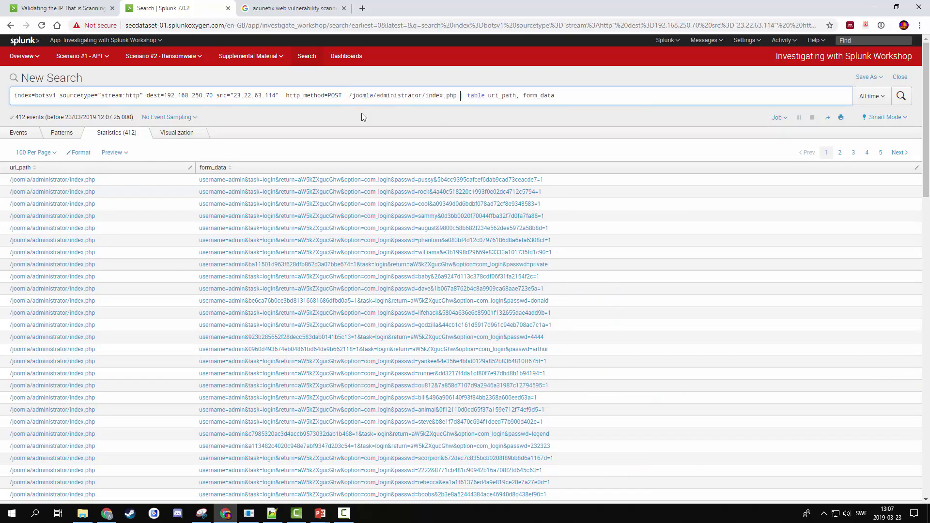
type("\"| table uri_")
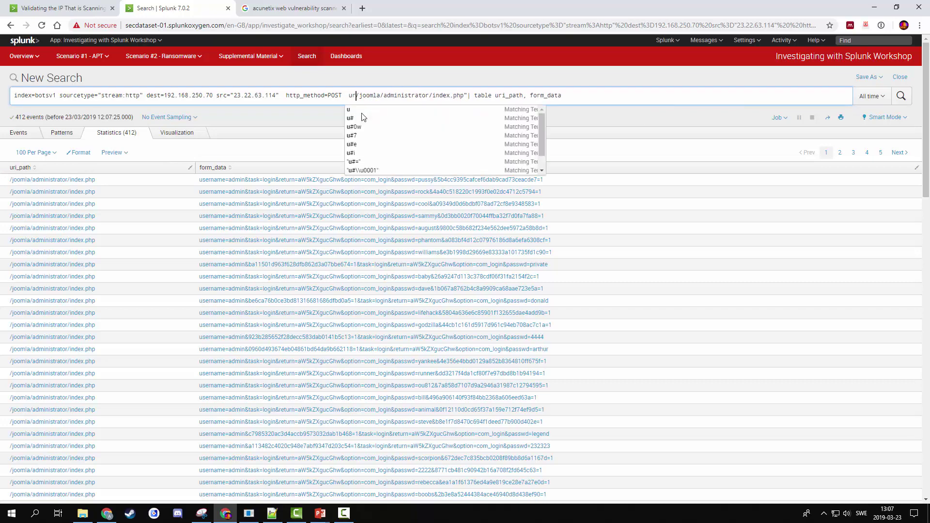
type("path")
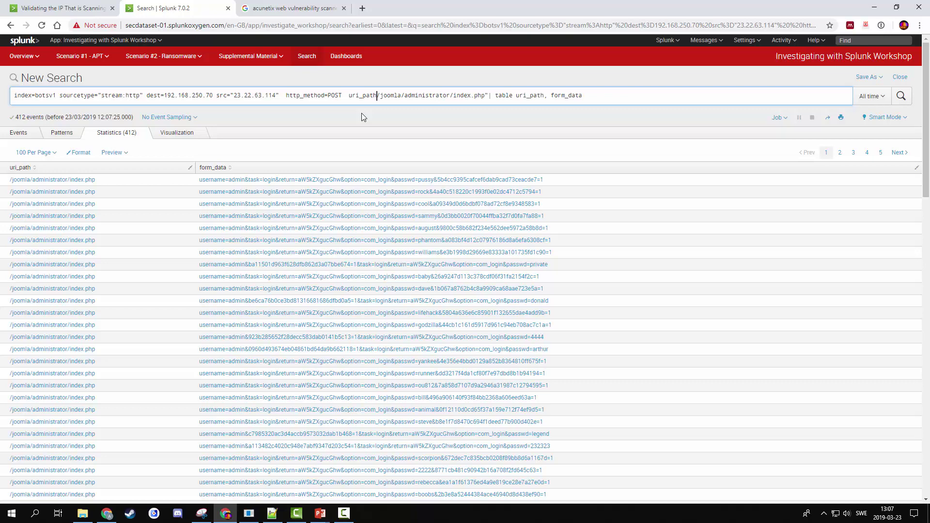
type("=\"")
key("Return")
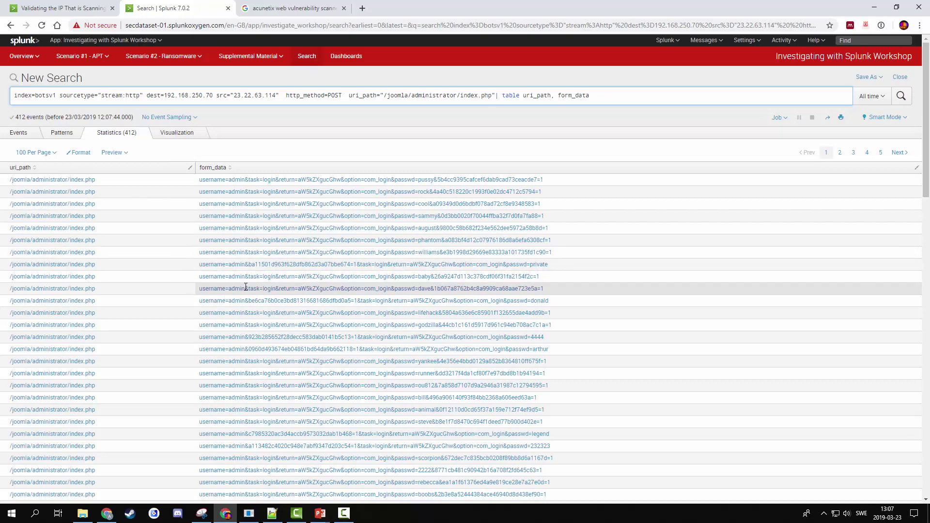
scroll(246, 287, "down", 6)
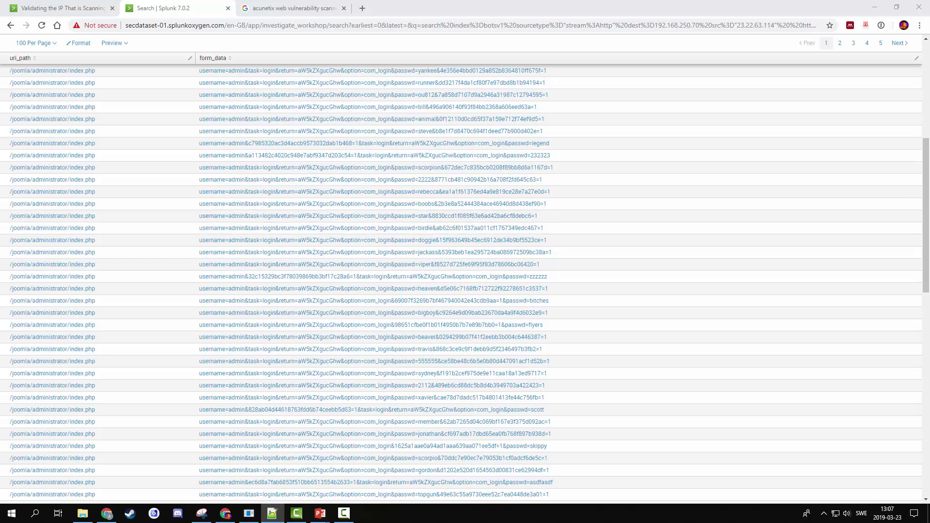
scroll(606, 264, "up", 6)
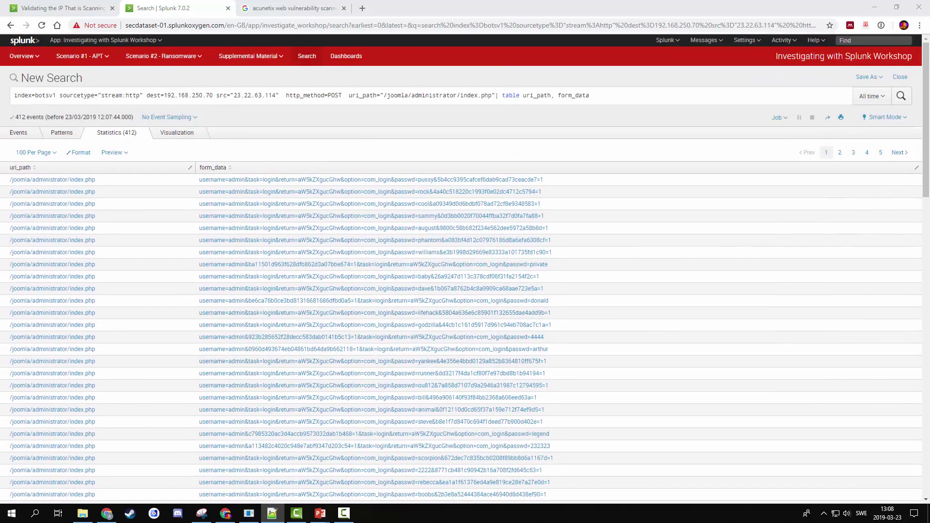
- Replace the table's field names at the end of the query with a rex command
left_click_drag(492, 95, 609, 94)
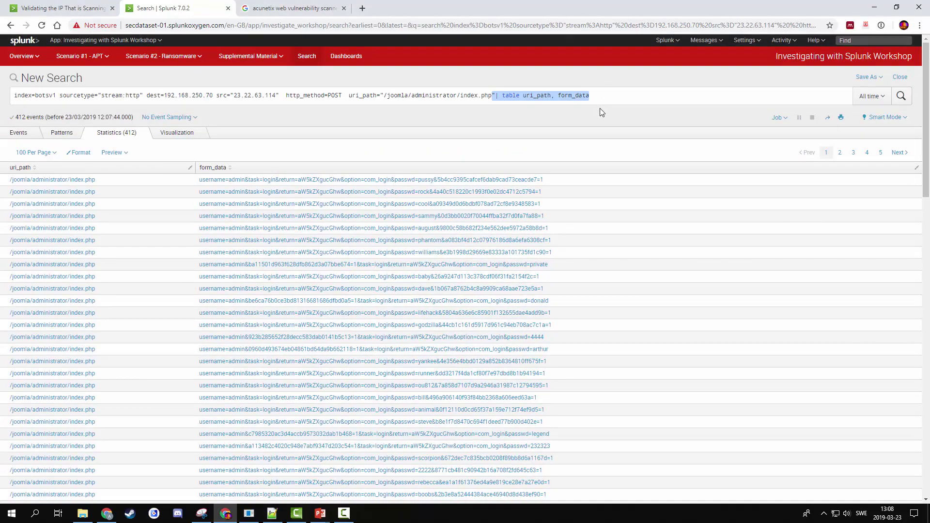
left_click(599, 105)
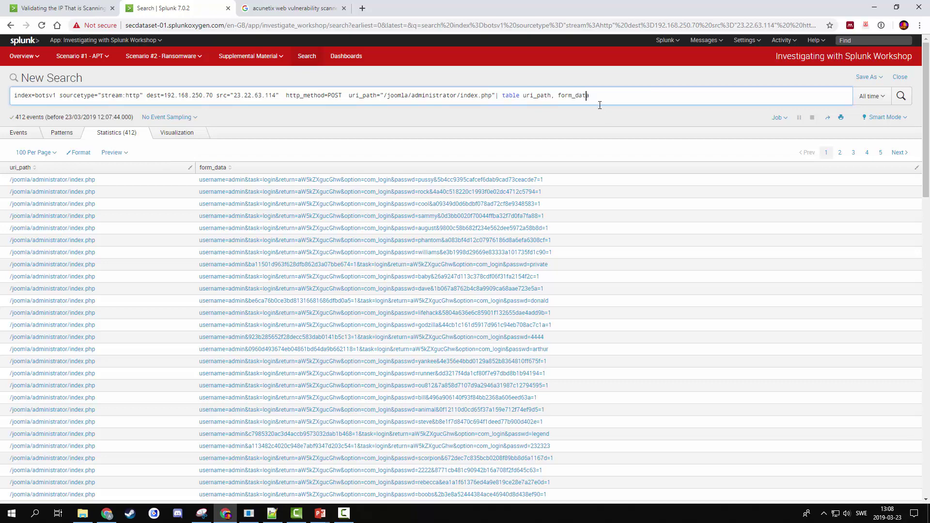
key("ctrl+Left")
key("shift+End")
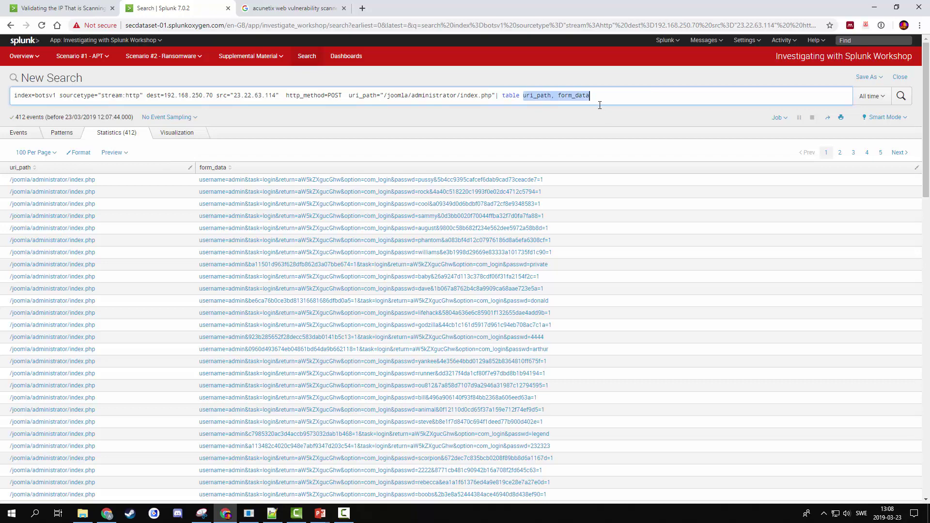
type("rfex")
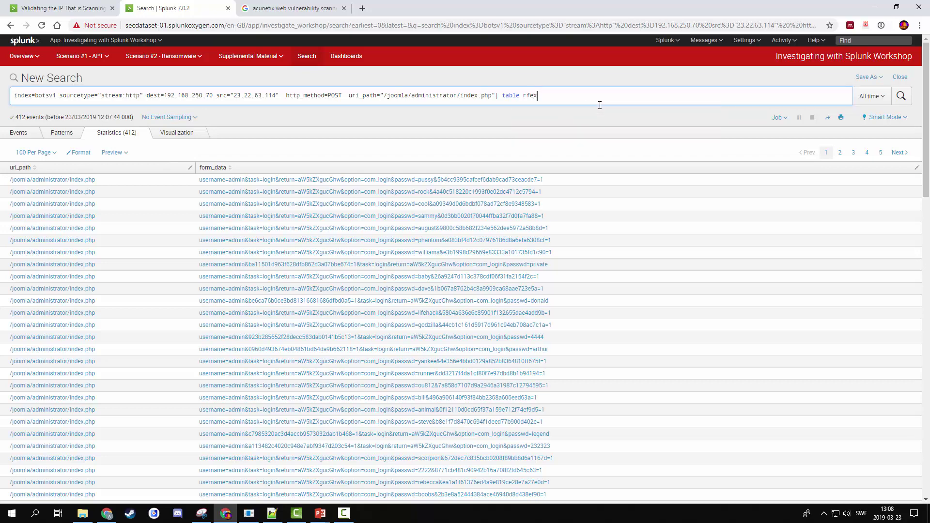
key("BackSpace")
key("BackSpace")
key("BackSpace")
type("ex")
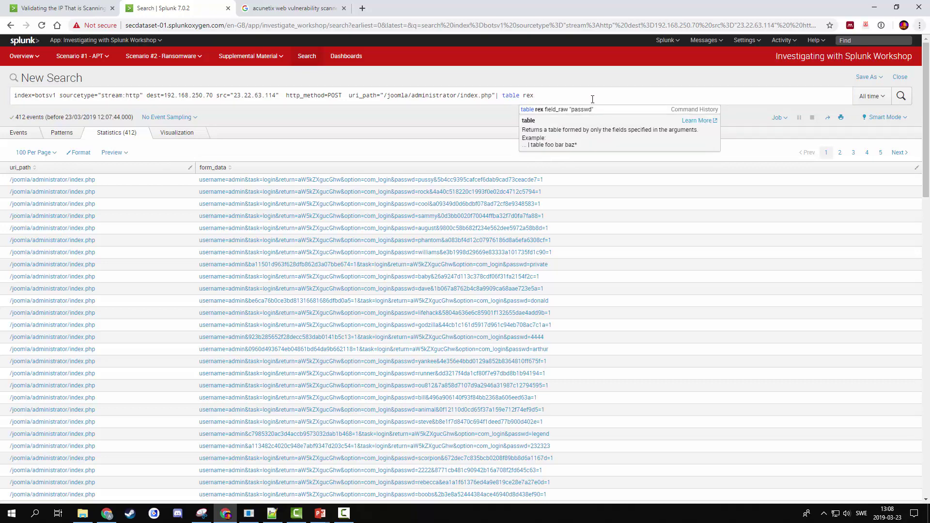
left_click(592, 101)
- Give rex the extraction field=form_data "passwd=(?<userpassword>\w+)" and run the search
type("field")
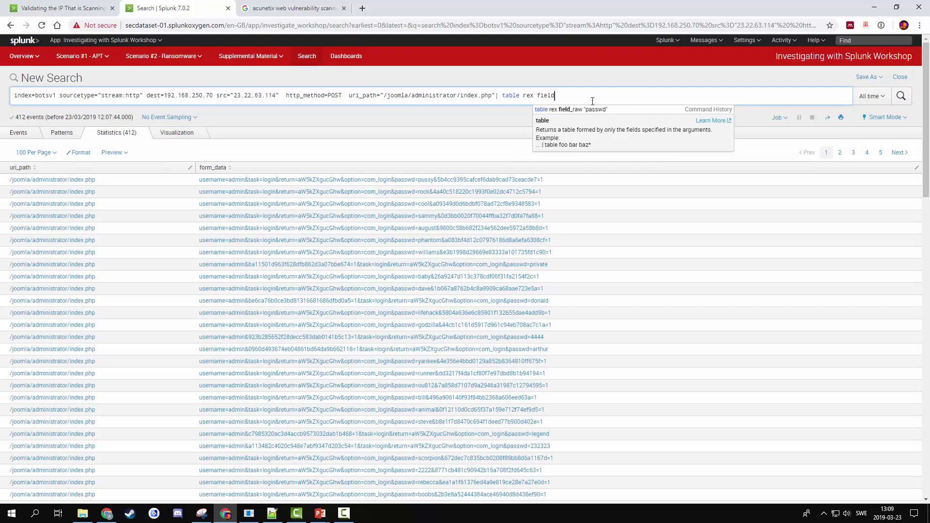
type("=")
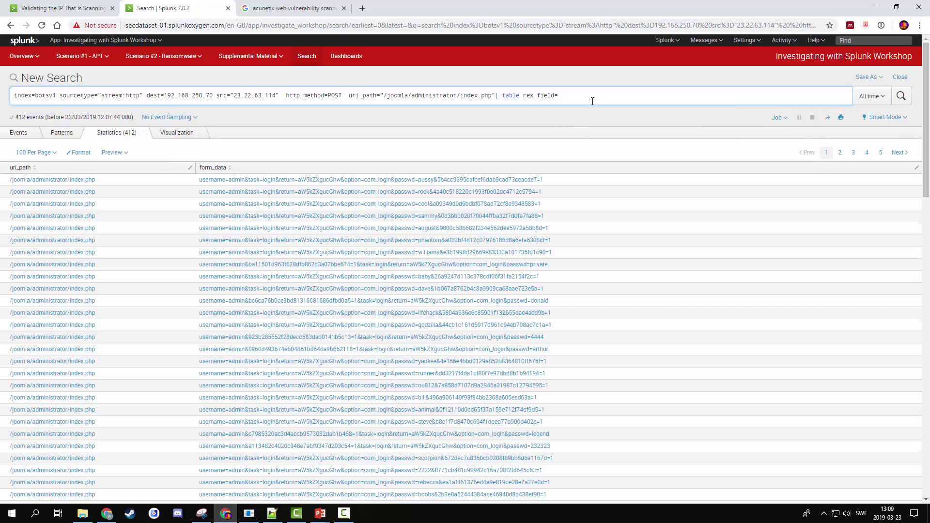
type("form_data \"passw")
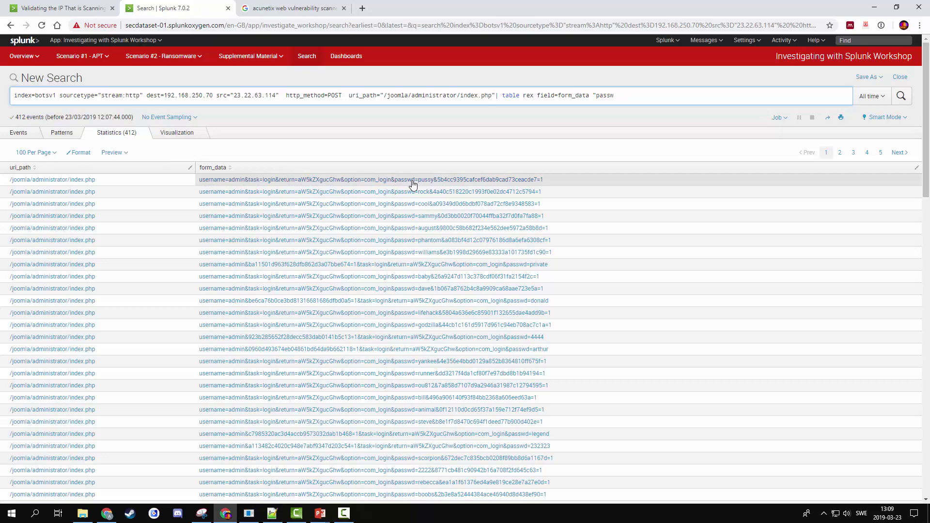
type("d")
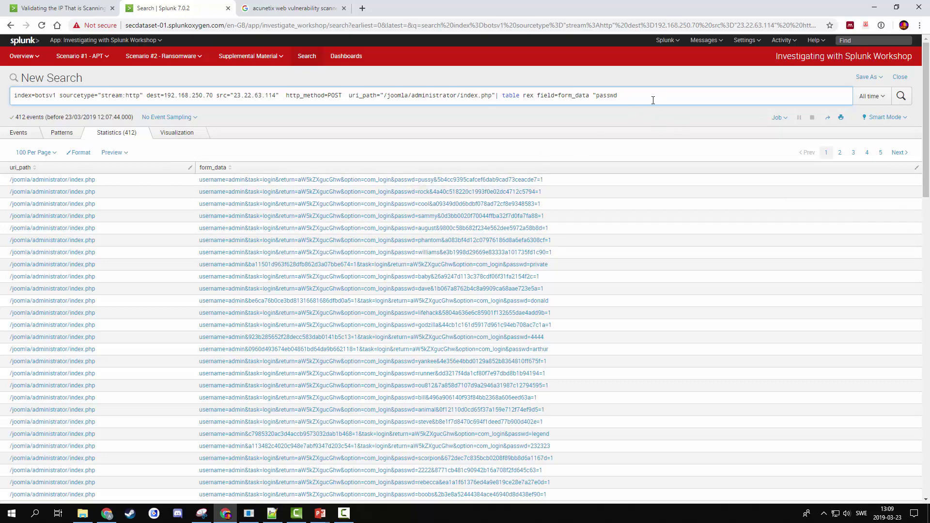
type("=")
type("(?<userpassow")
key("BackSpace")
key("BackSpace")
type("word>\\w+)")
type("\"")
key("Return")
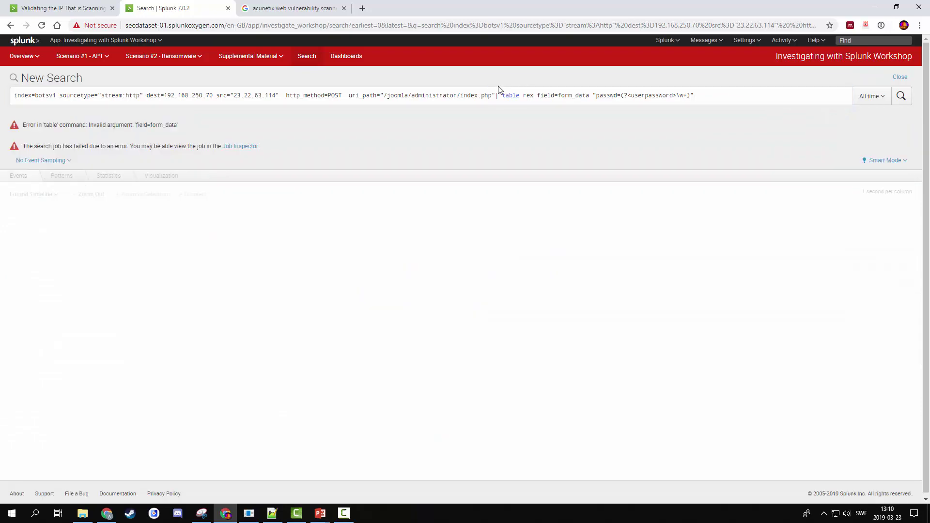
- Remove the stray table command before rex, rerun, and append '| table userpassword'
left_click(523, 96)
key("BackSpace")
key("BackSpace")
key("BackSpace")
key("BackSpace")
key("BackSpace")
key("BackSpace")
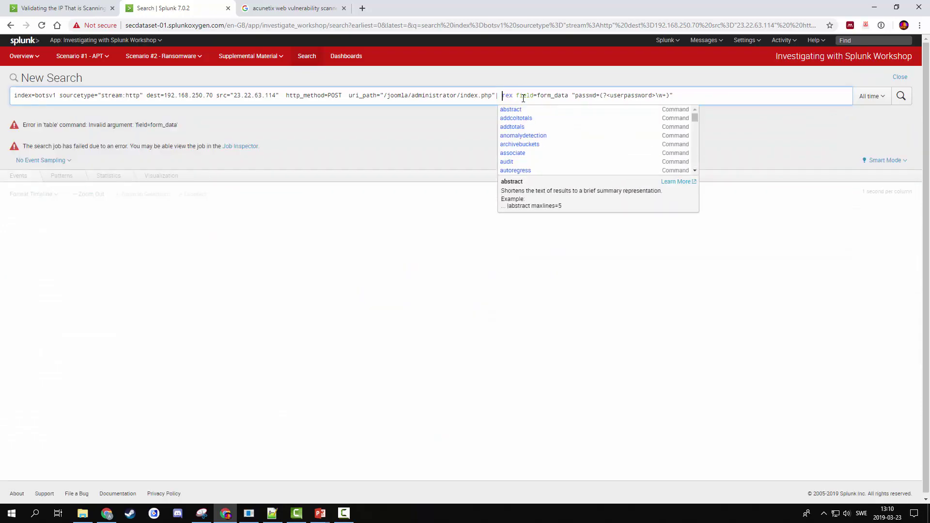
key("Return")
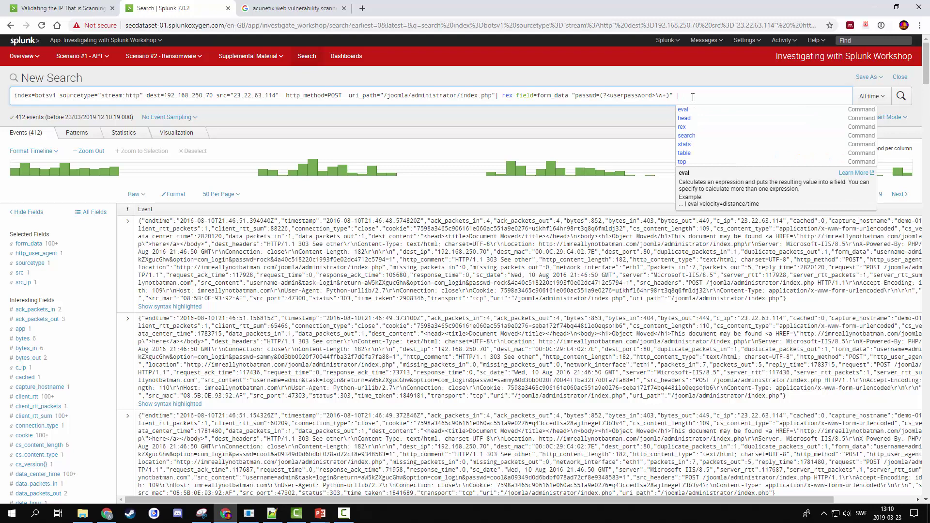
type("table")
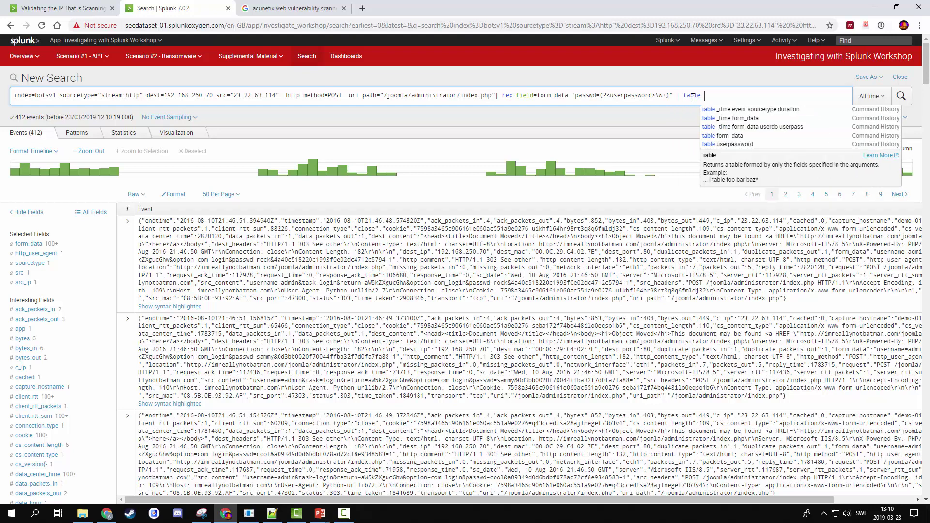
type(" userpassword")
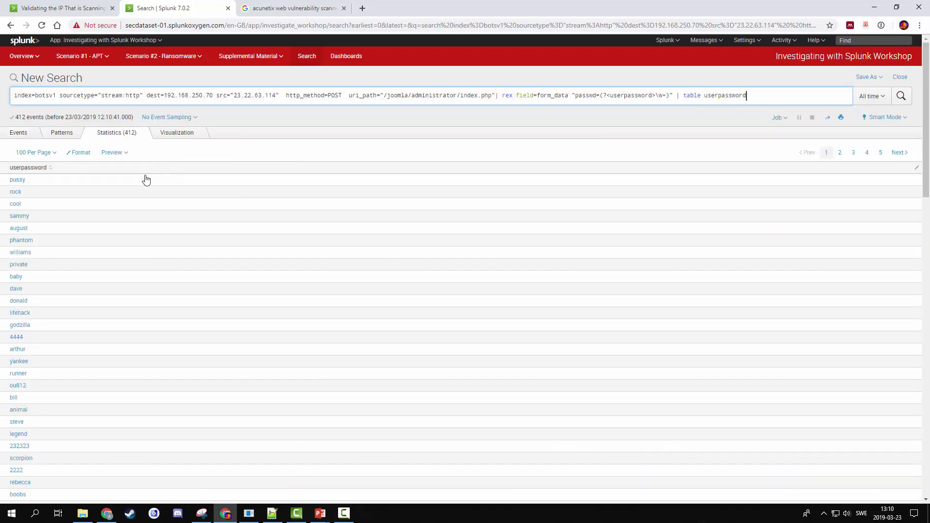
- Review the userpassword results, then add a form_data=*username*password* filter to the query
scroll(30, 427, "down", 4)
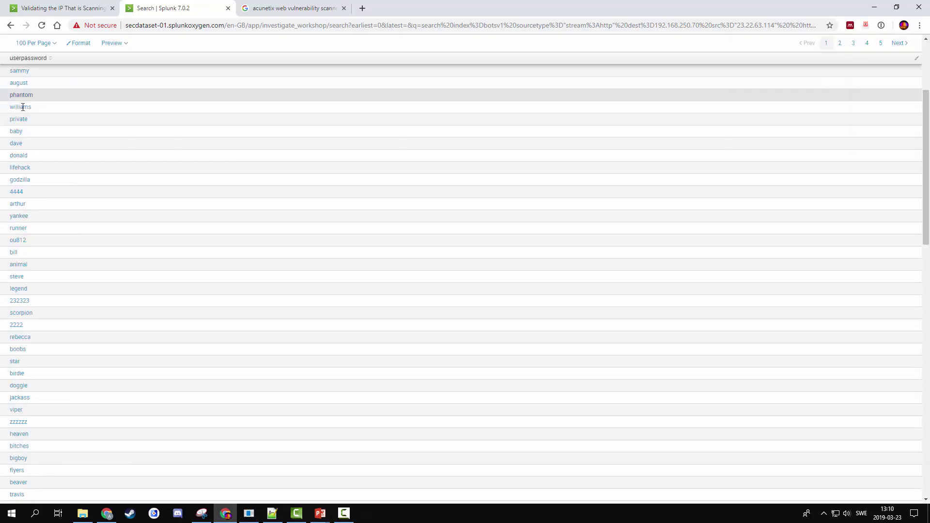
scroll(89, 308, "down", 14)
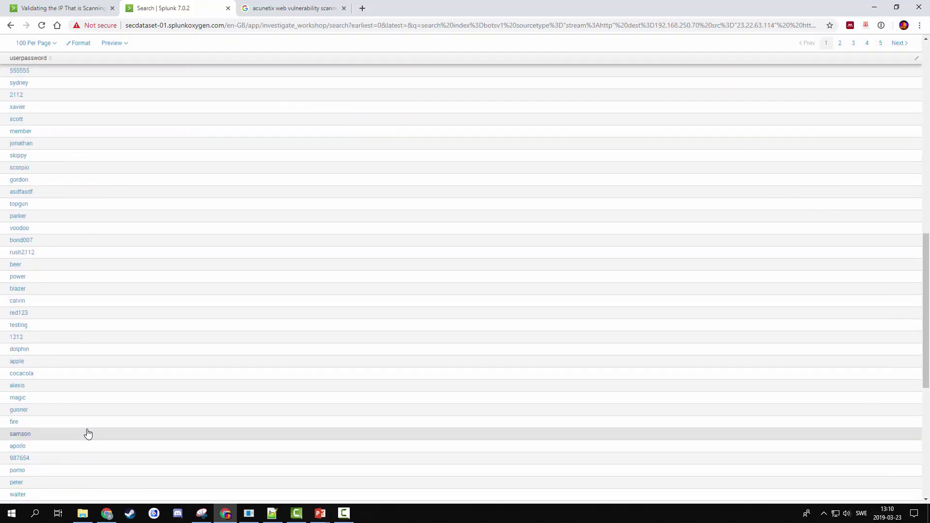
scroll(712, 287, "up", 18)
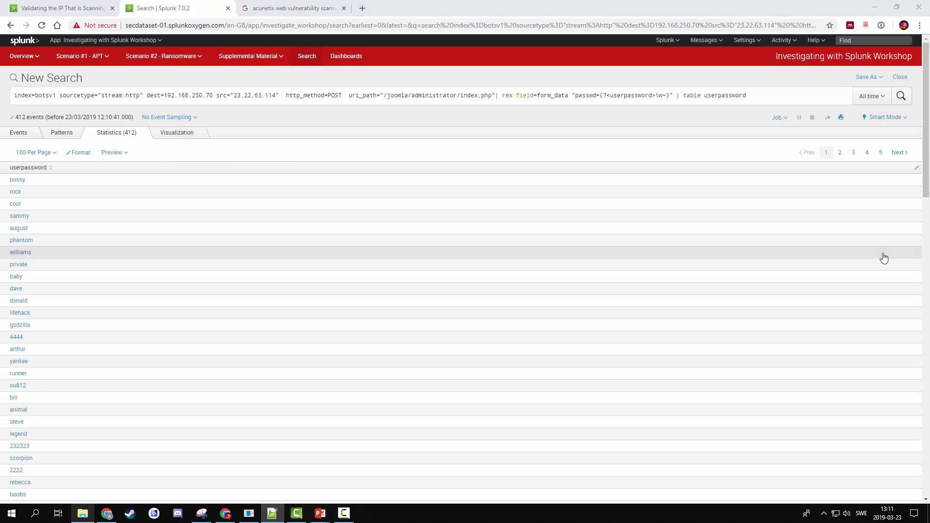
left_click(772, 96)
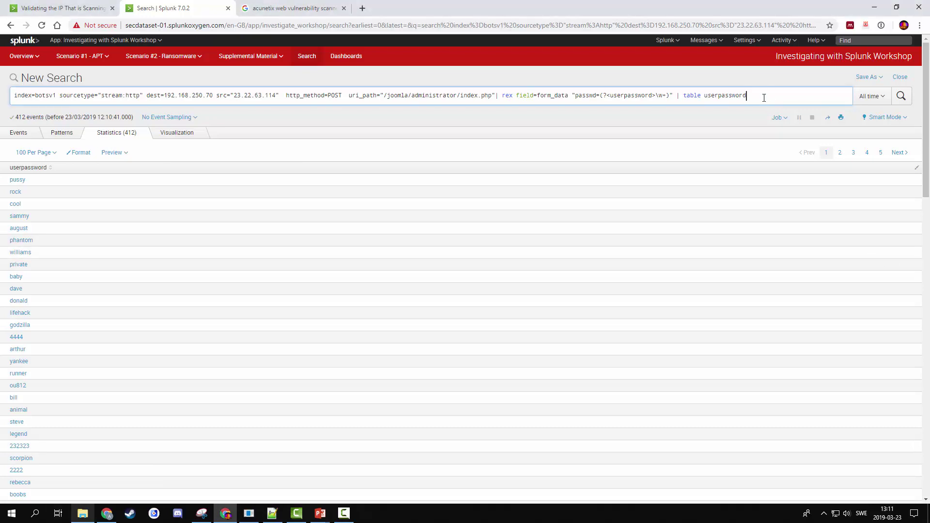
type("|")
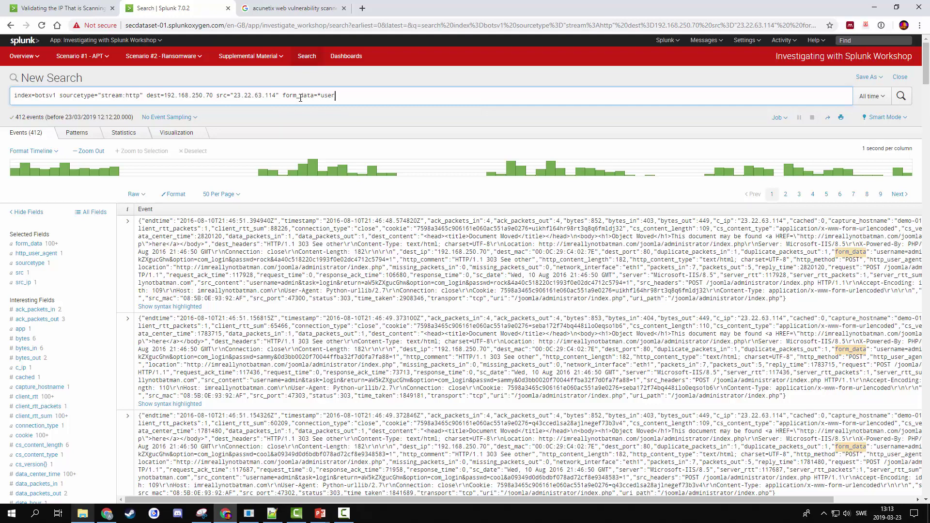
type("ame*")
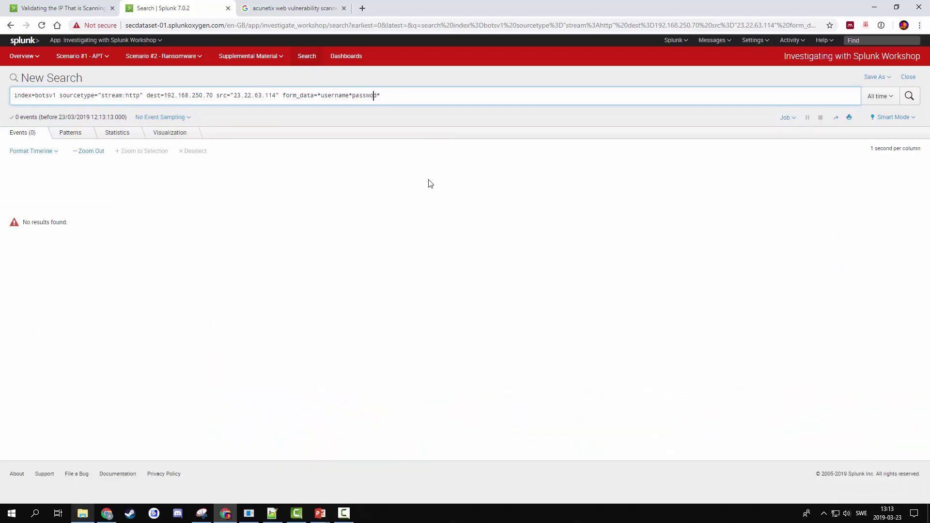
key("Return")
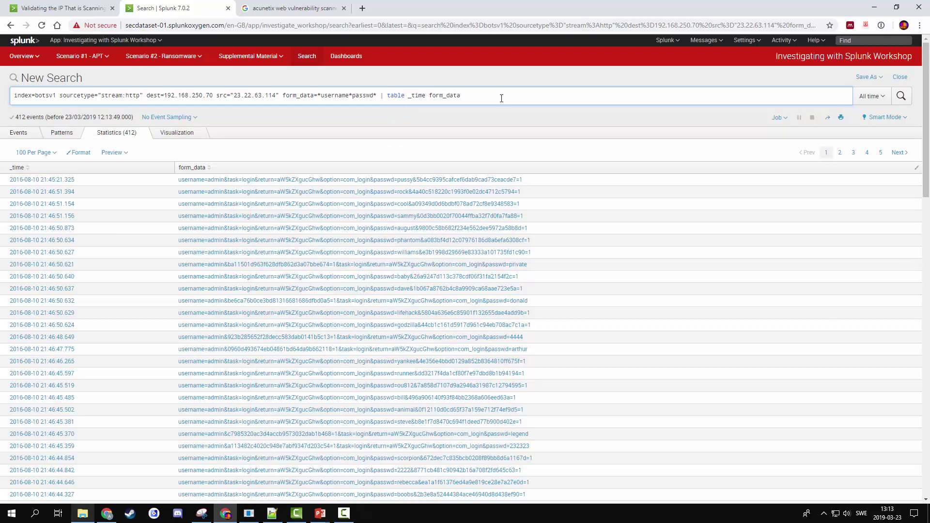
- Search form_data=*username*passwd*, table _time and form_data, and sort by _time
type("| ")
type("sort _time")
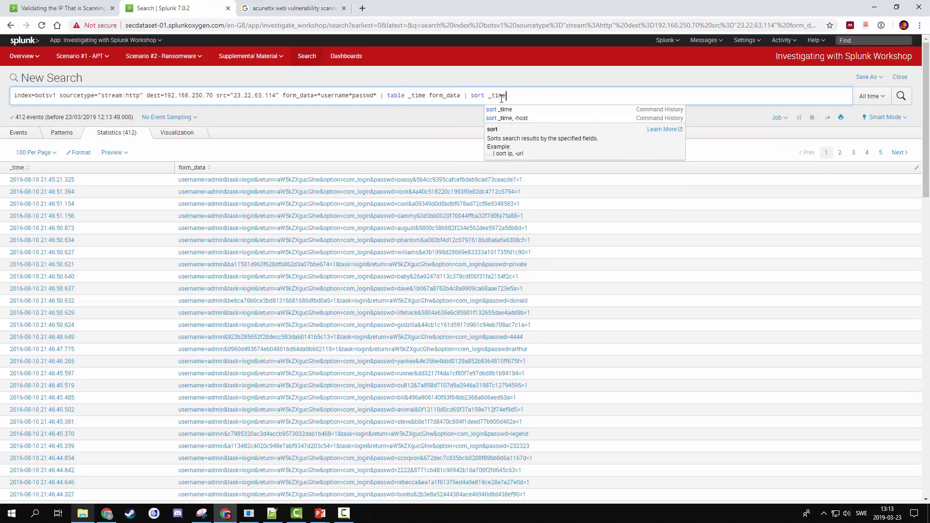
key("Return")
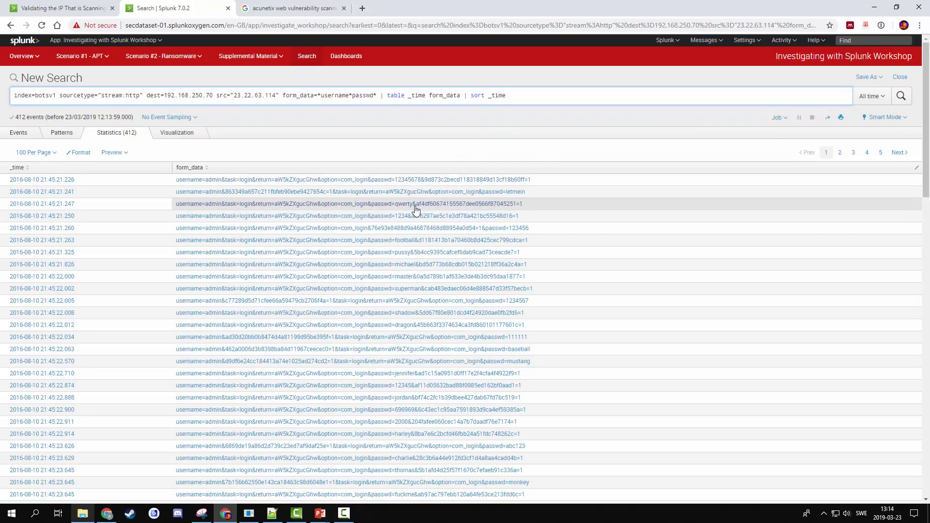
key("Return")
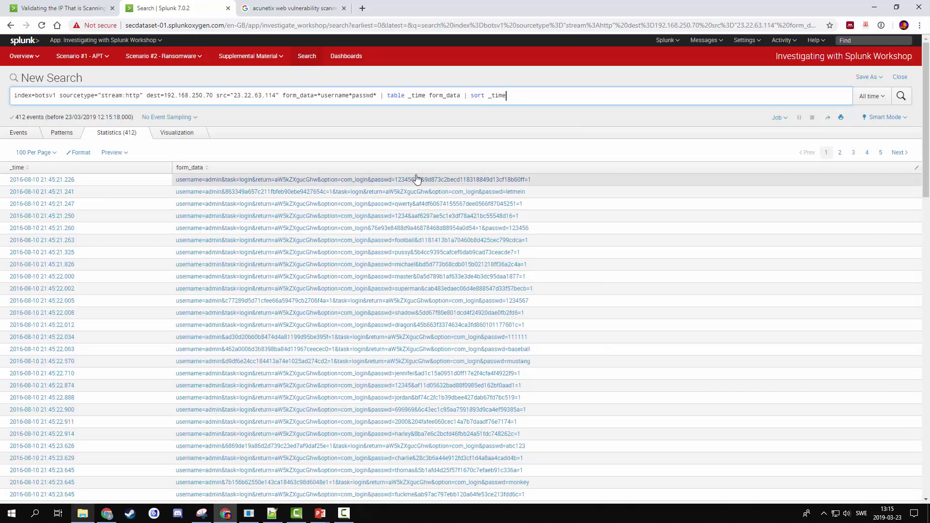
- Restore the rex password extraction, reverse the results and table userpassword
left_click(347, 107)
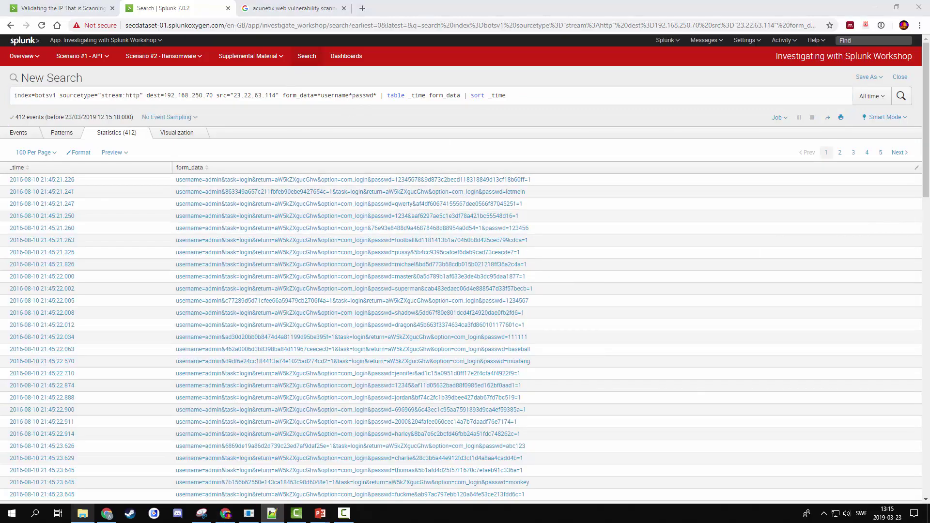
key("ctrl+z")
key("ctrl+z")
key("ctrl+z")
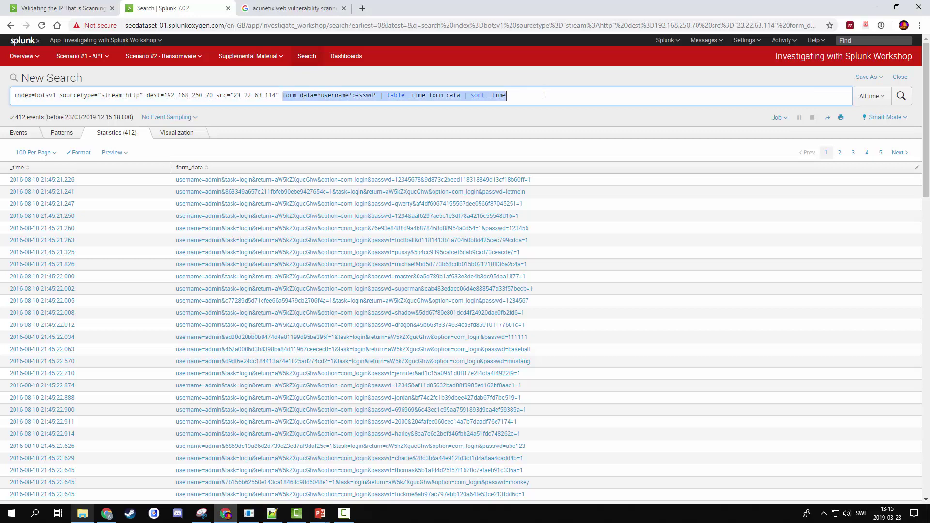
type("rex field=")
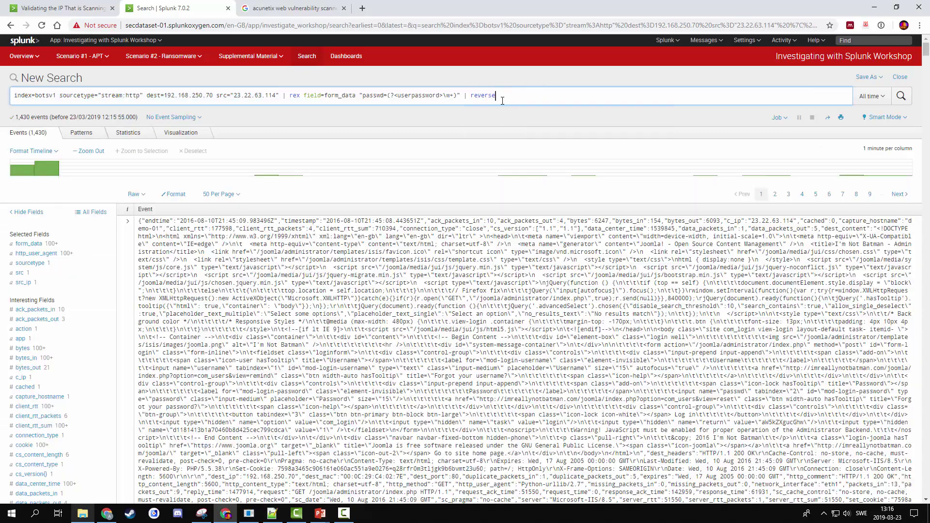
left_click(503, 99)
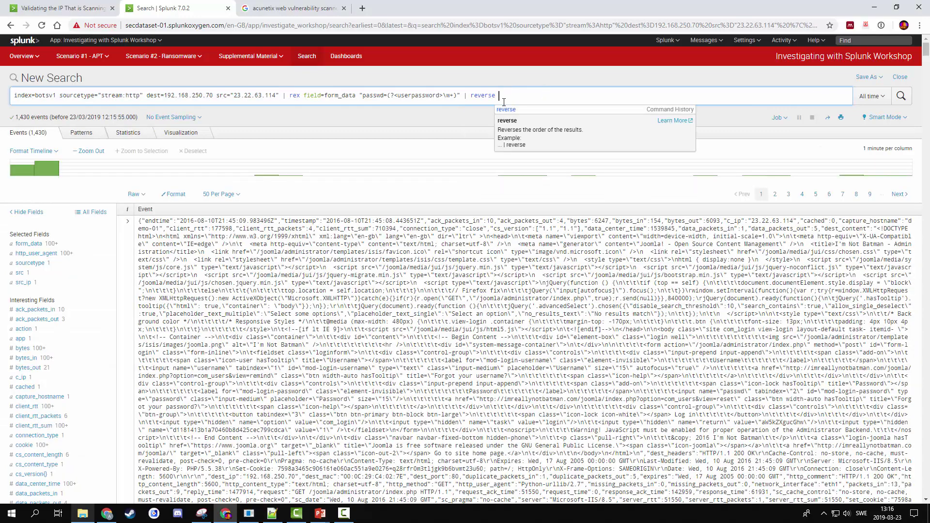
type("| table use")
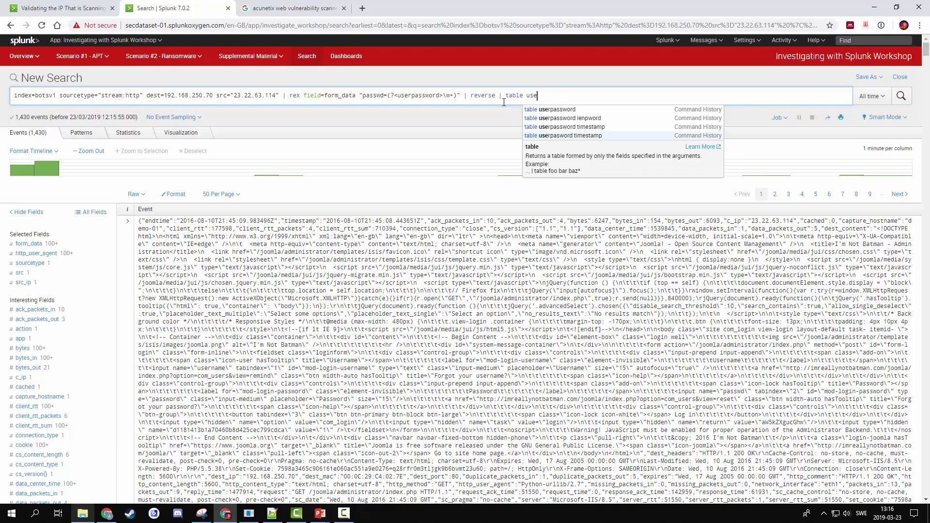
key("Down")
key("Return")
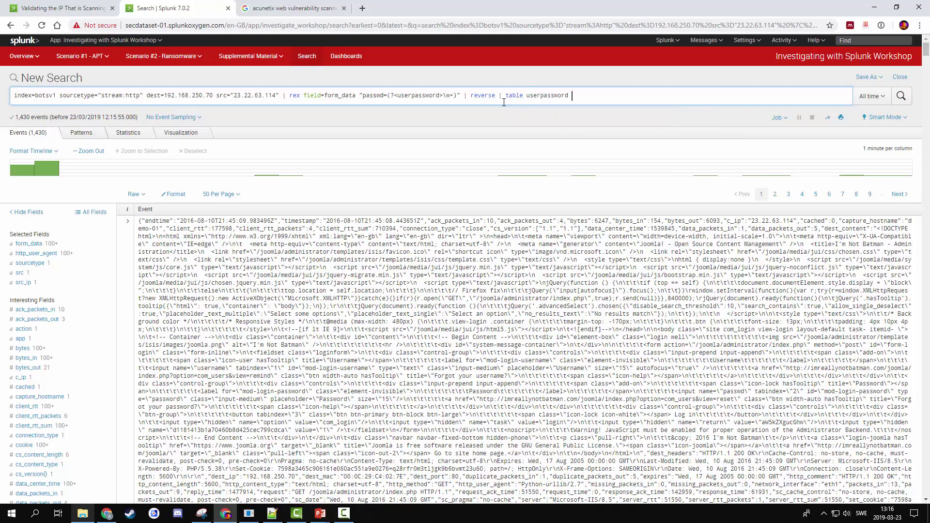
key("Return")
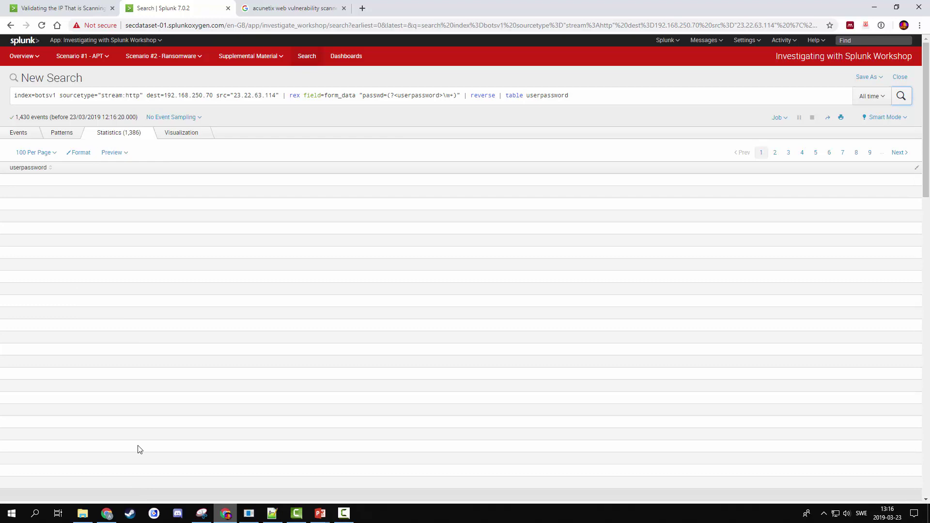
- Insert '| search userpassword=*' after the rex extraction and rerun, listing 412 passwords
left_click(460, 96)
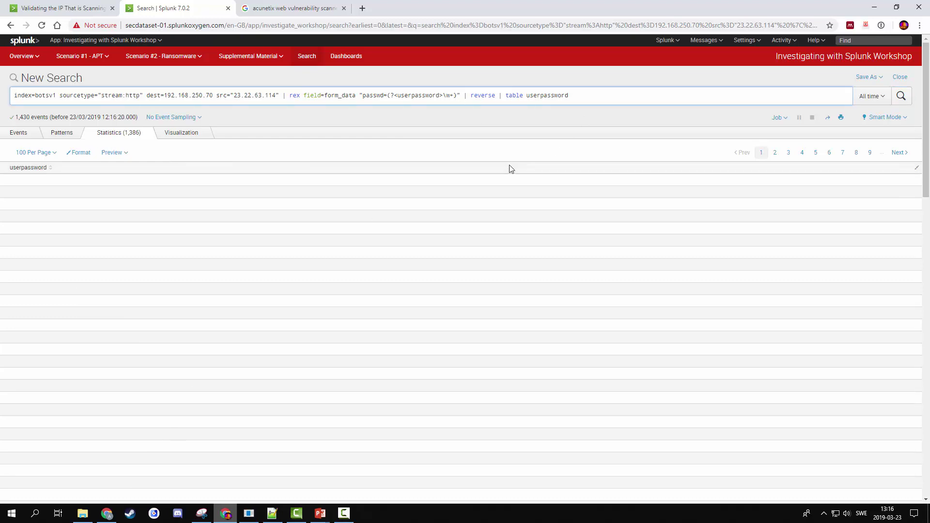
type("| ")
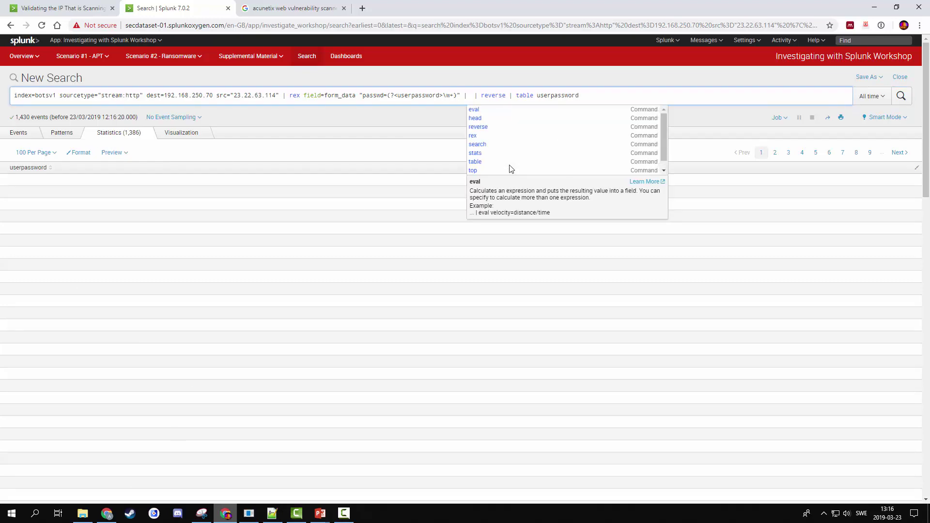
type("serach")
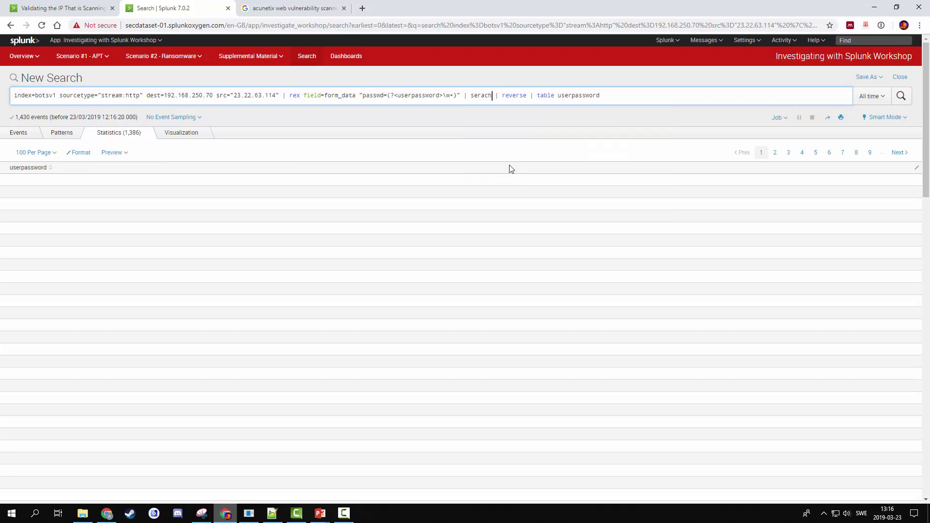
key("BackSpace")
key("BackSpace")
type("arch ")
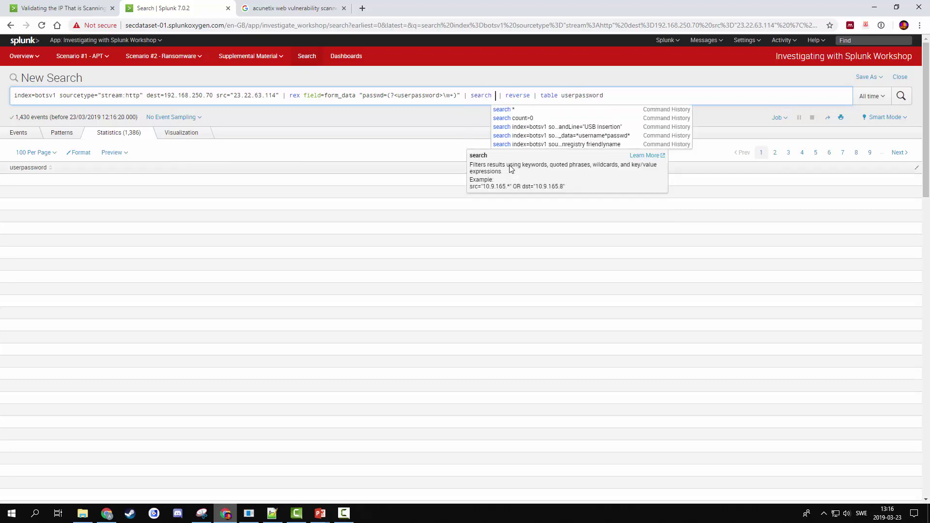
type("user ")
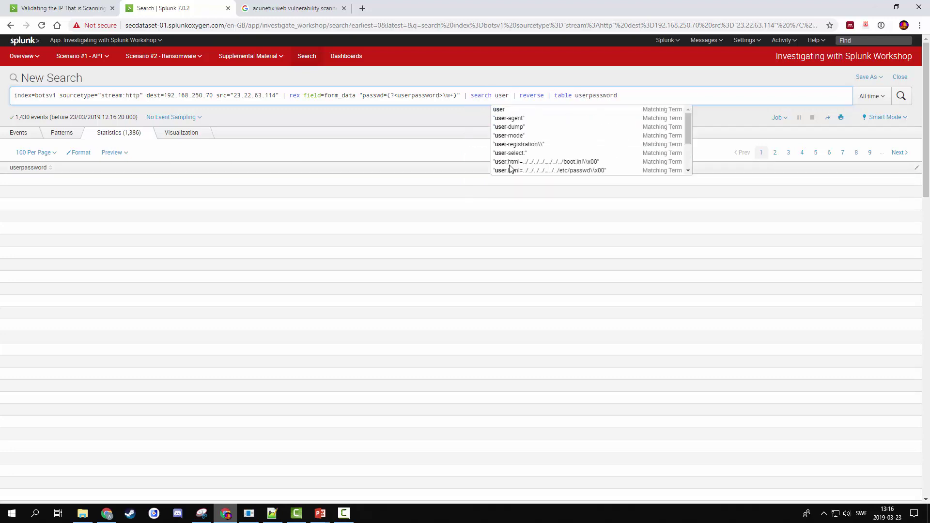
type("pas")
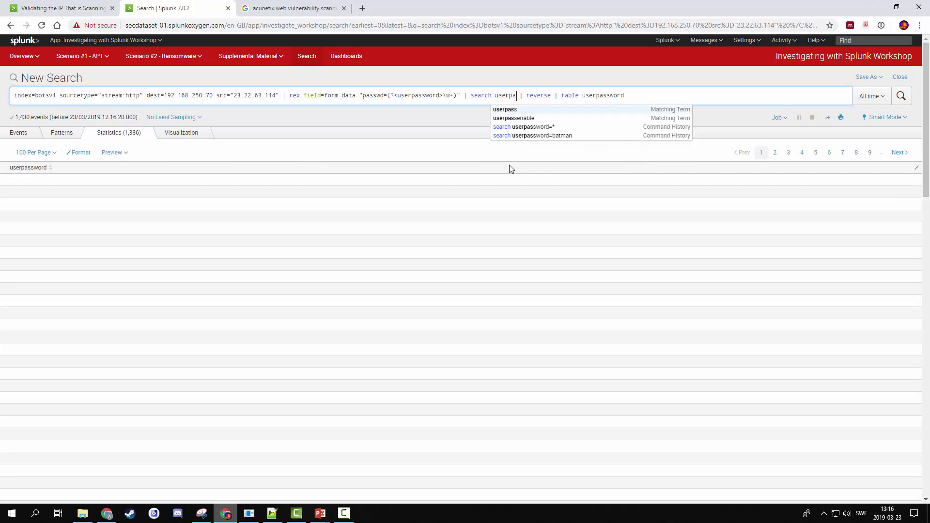
type("sword")
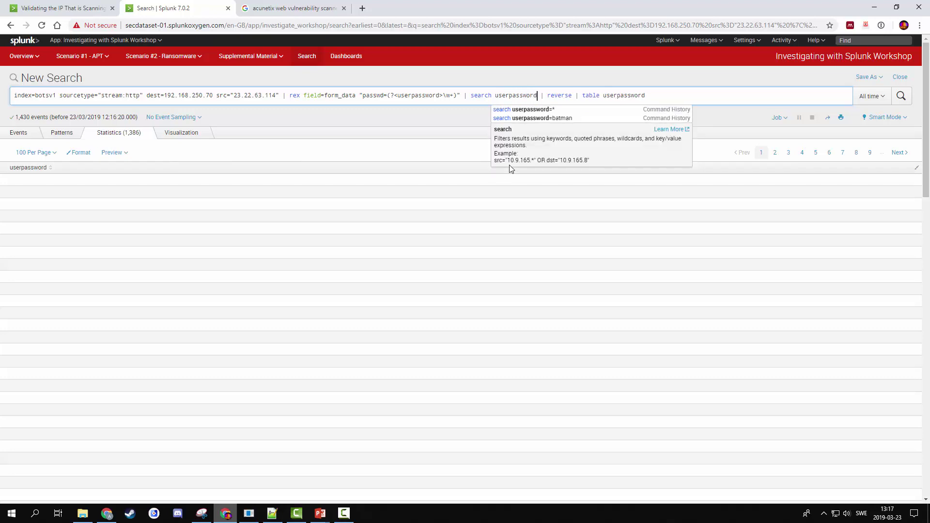
type("=*")
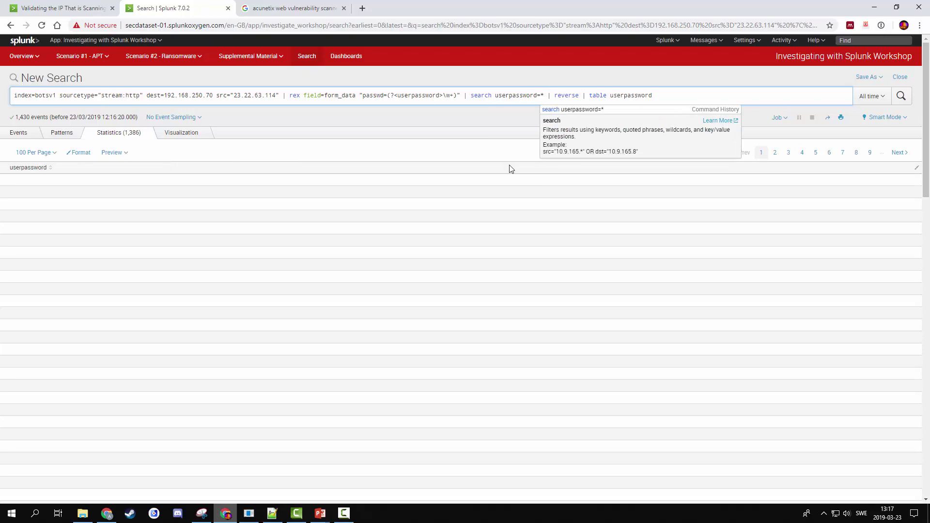
key("Return")
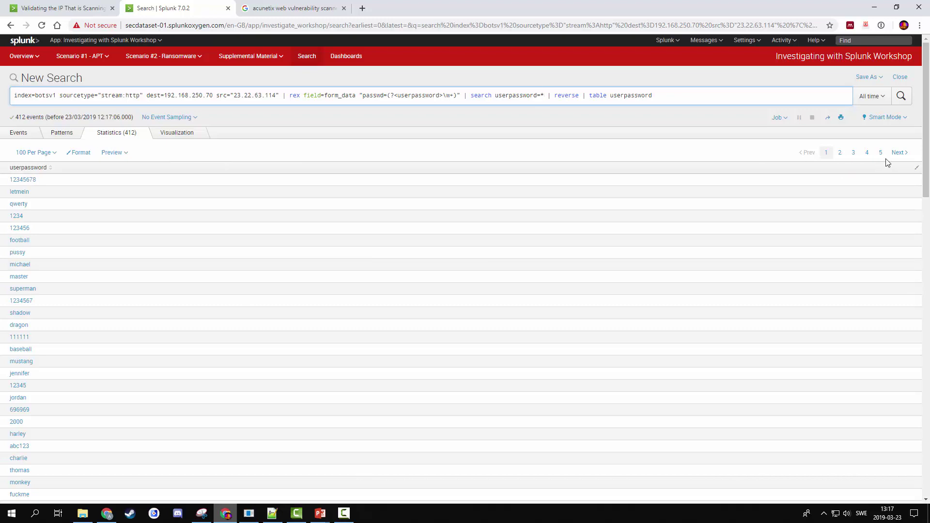
- Replace reverse and table with 'stats count by userpassword | sort - count' and rerun
left_click(899, 153)
left_click_drag(551, 95, 702, 98)
key("BackSpace")
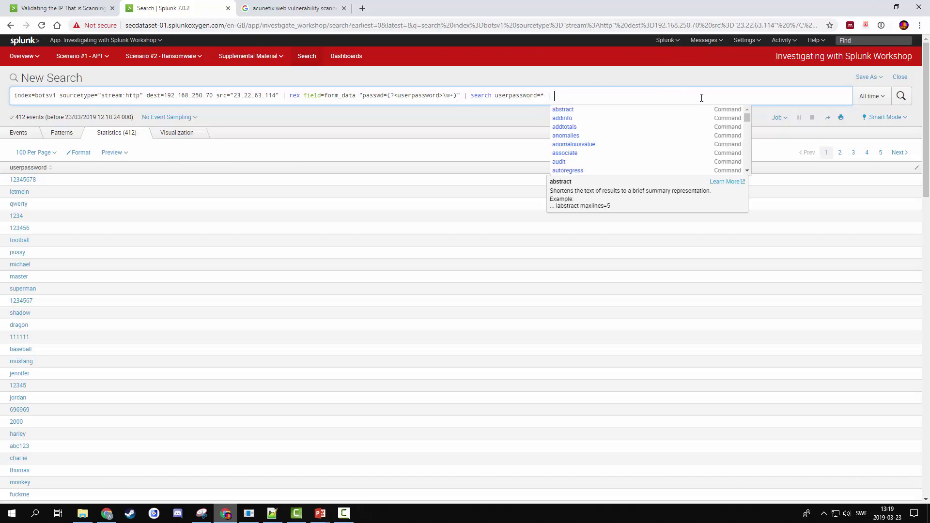
type("stats count bny")
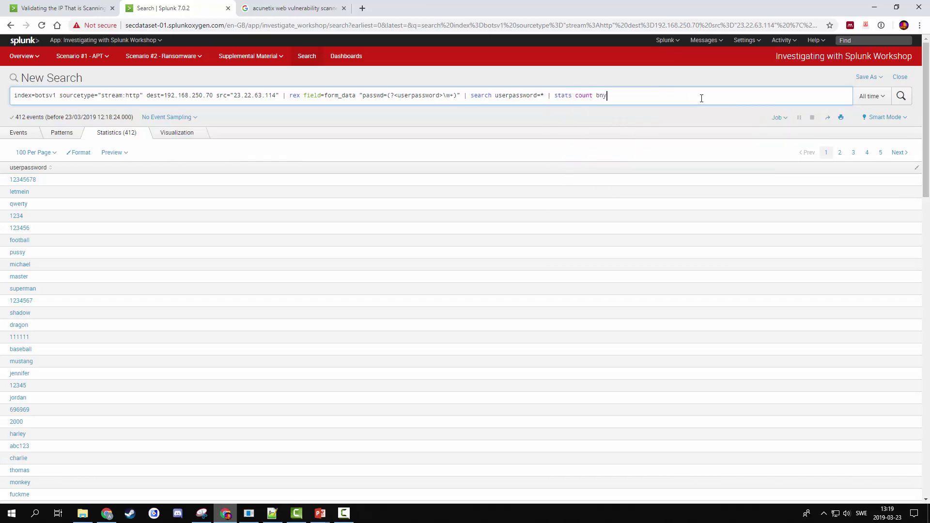
key("BackSpace")
type("y user")
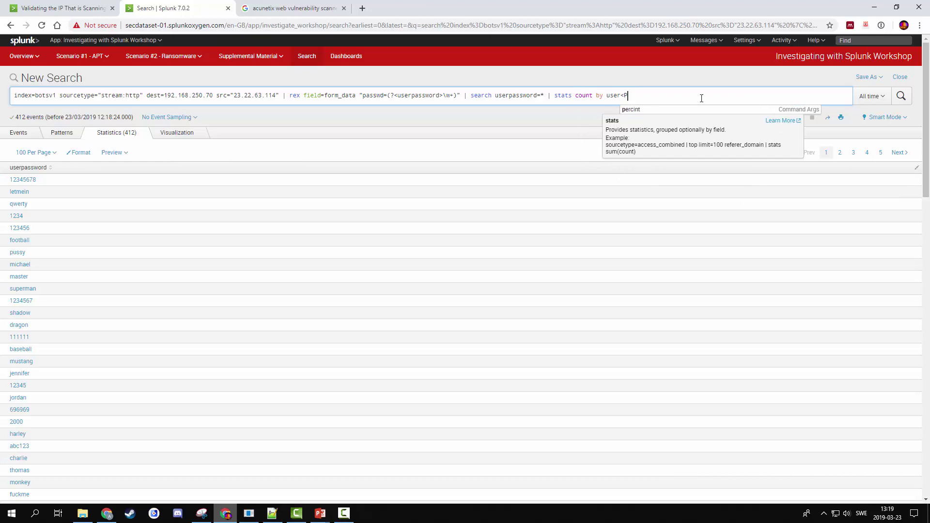
key("Tab")
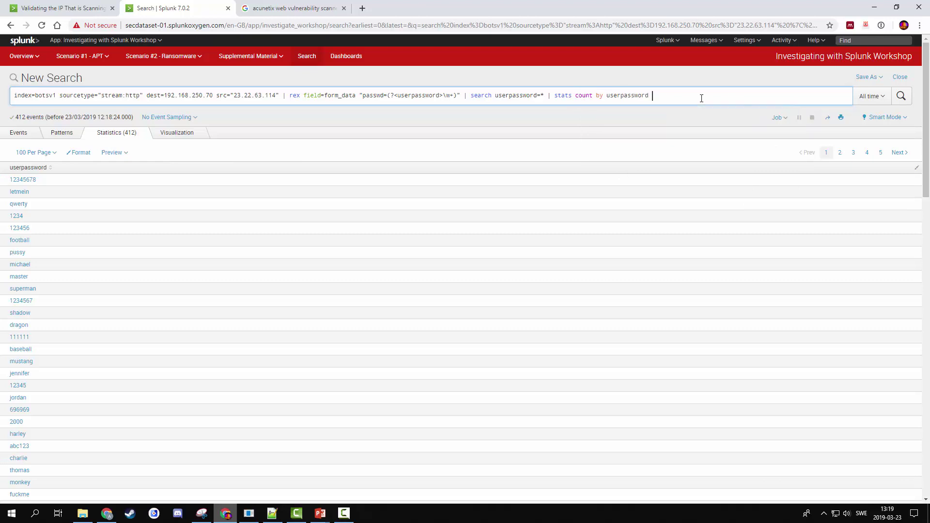
type("| sort - count")
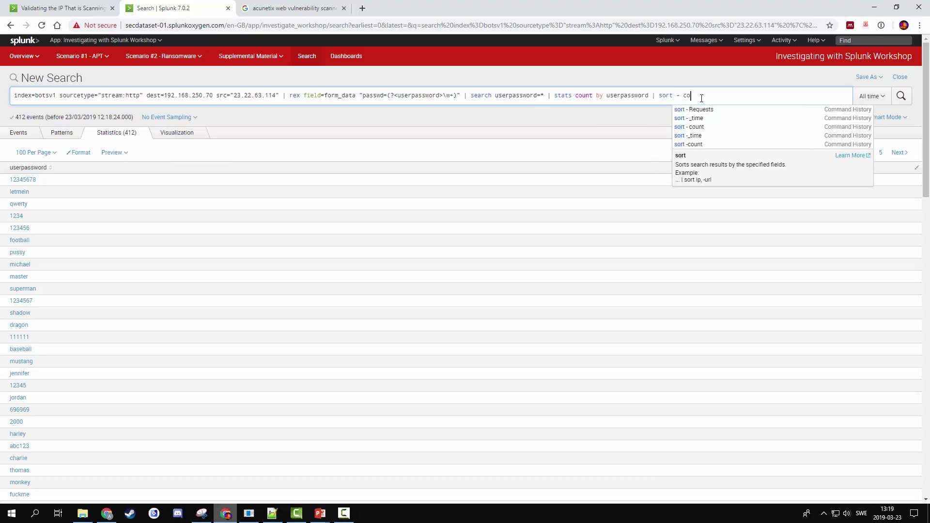
key("Return")
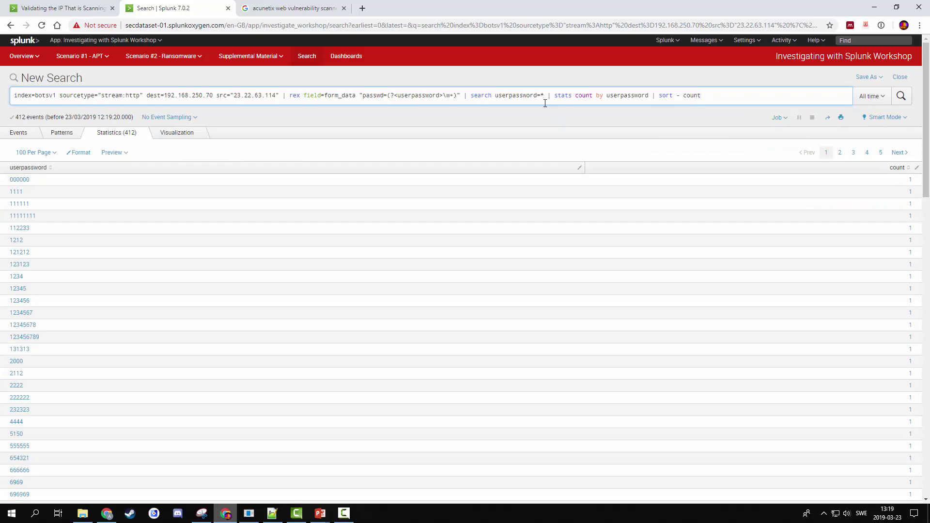
- Remove the '| search userpassword=*' step from the query
left_click_drag(546, 97, 464, 96)
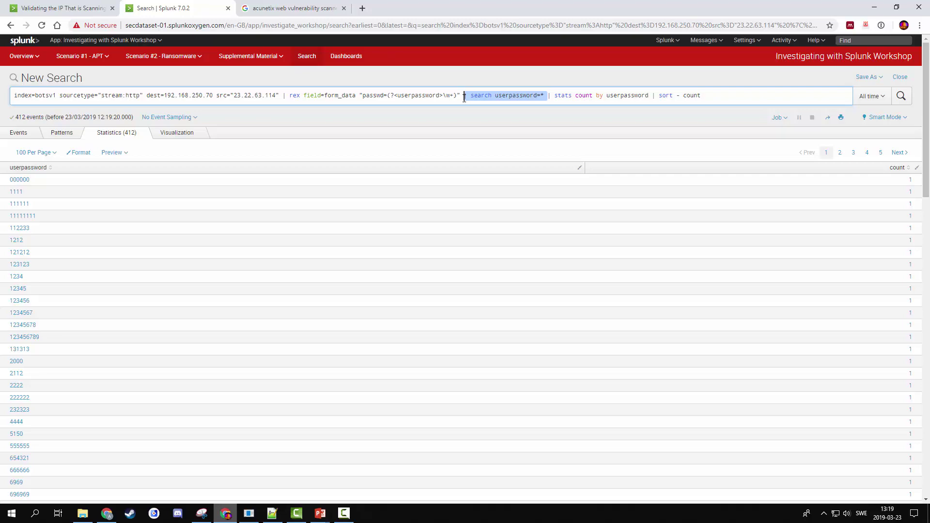
key("BackSpace")
left_click_drag(925, 145, 925, 502)
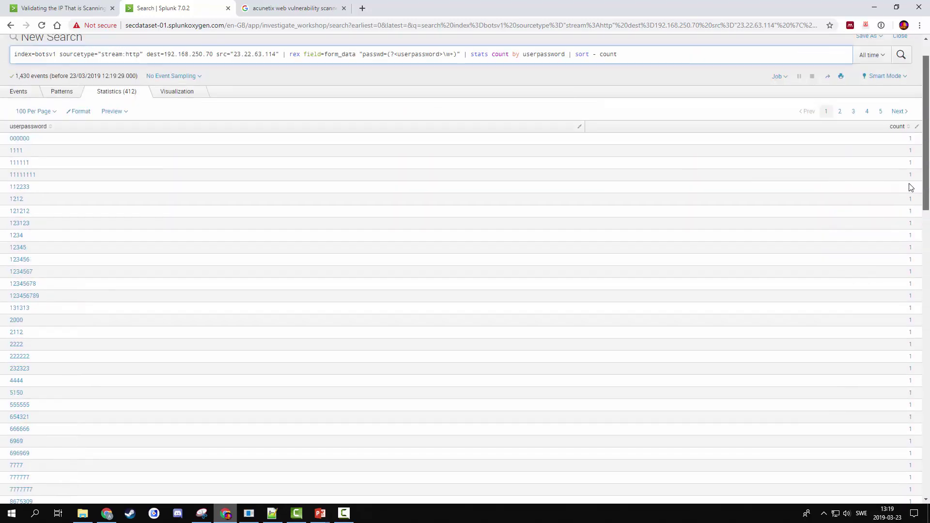
scroll(907, 187, "up", 3)
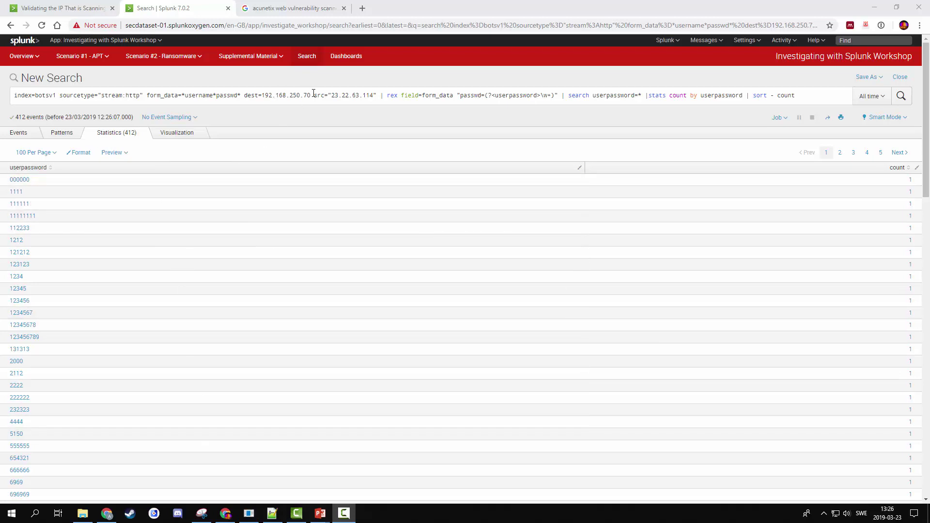
- Drop the src="23.22.63.114" condition and rerun, putting batman on top with 2 attempts
left_click_drag(314, 95, 377, 97)
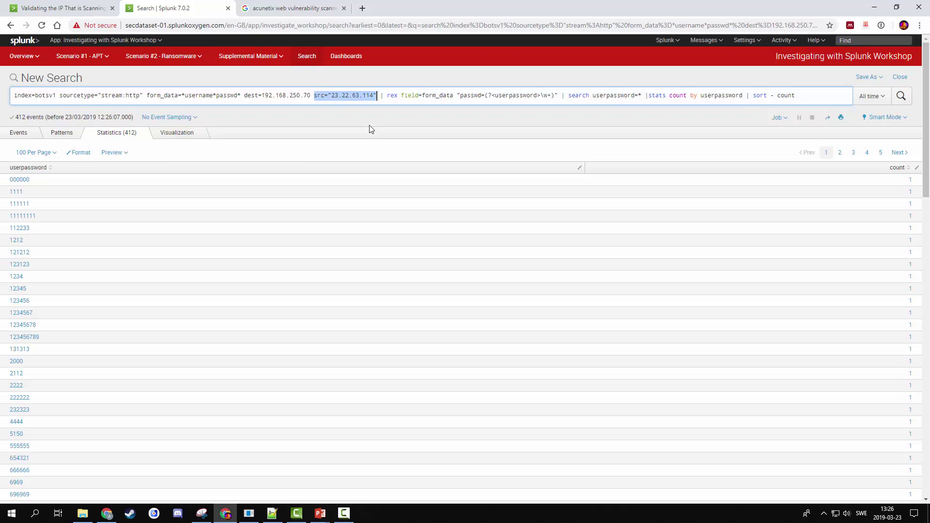
key("Left")
key("shift+Right")
key("shift+Right")
key("shift+Right")
key("shift+Right")
key("shift+Right")
key("shift+Right")
key("shift+Right")
key("shift+Right")
key("shift+Right")
key("shift+Right")
key("shift+Right")
key("shift+Right")
key("shift+Right")
key("shift+Right")
key("shift+Right")
key("shift+Right")
key("shift+Right")
key("shift+Right")
key("BackSpace")
key("BackSpace")
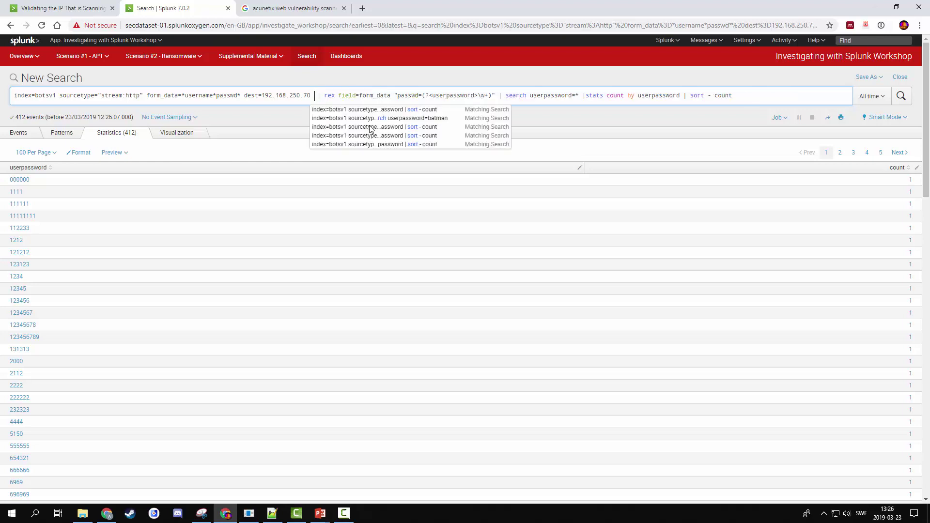
key("Return")
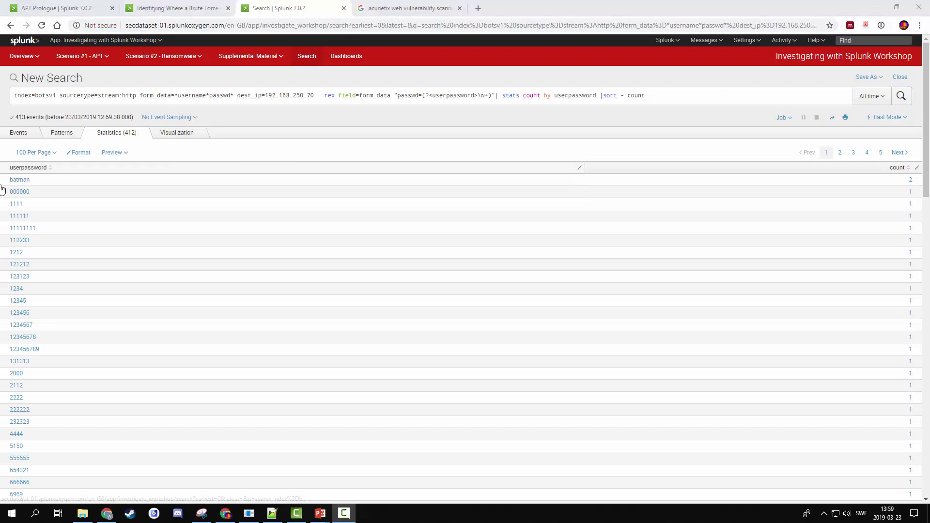
- Drill into the two 'batman' events in Smart Mode and show their src_ip values 23.22.63.114 and 40.80.148.42
left_click(15, 181)
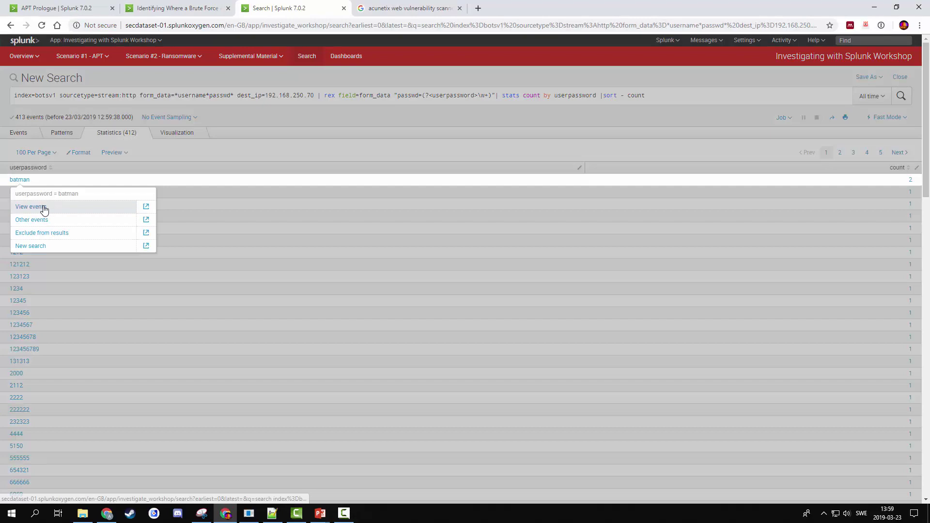
left_click(49, 205)
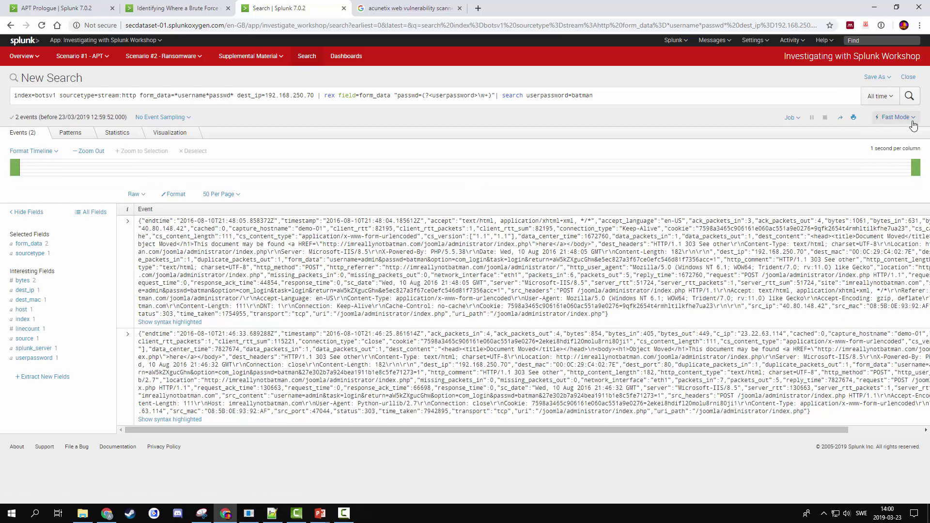
left_click(895, 117)
left_click(837, 166)
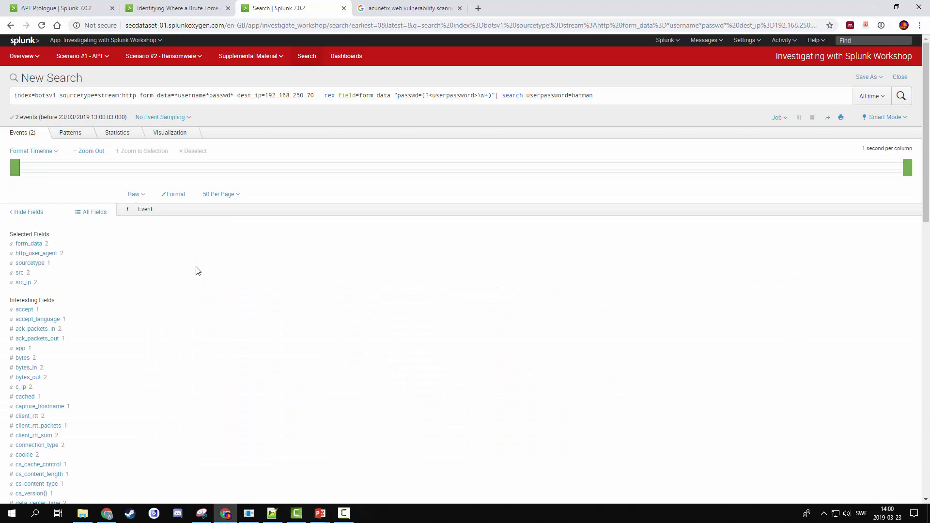
left_click(21, 285)
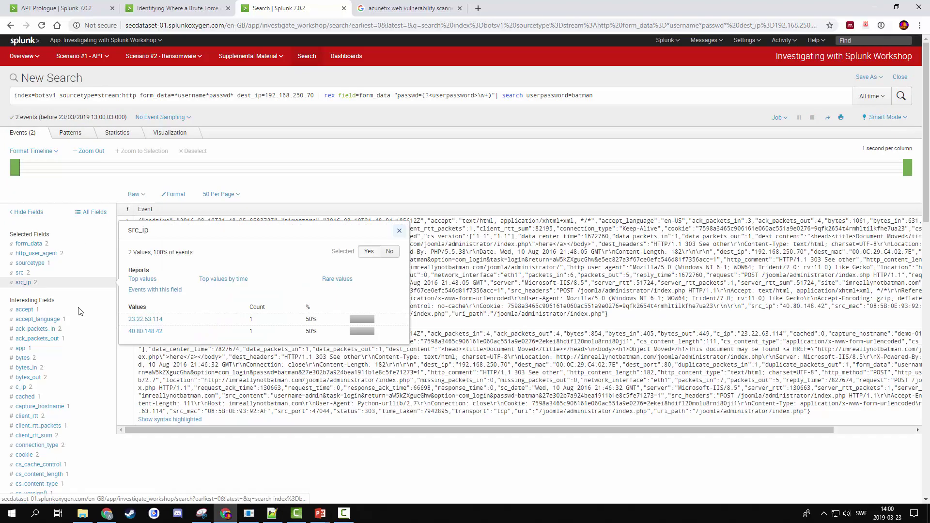